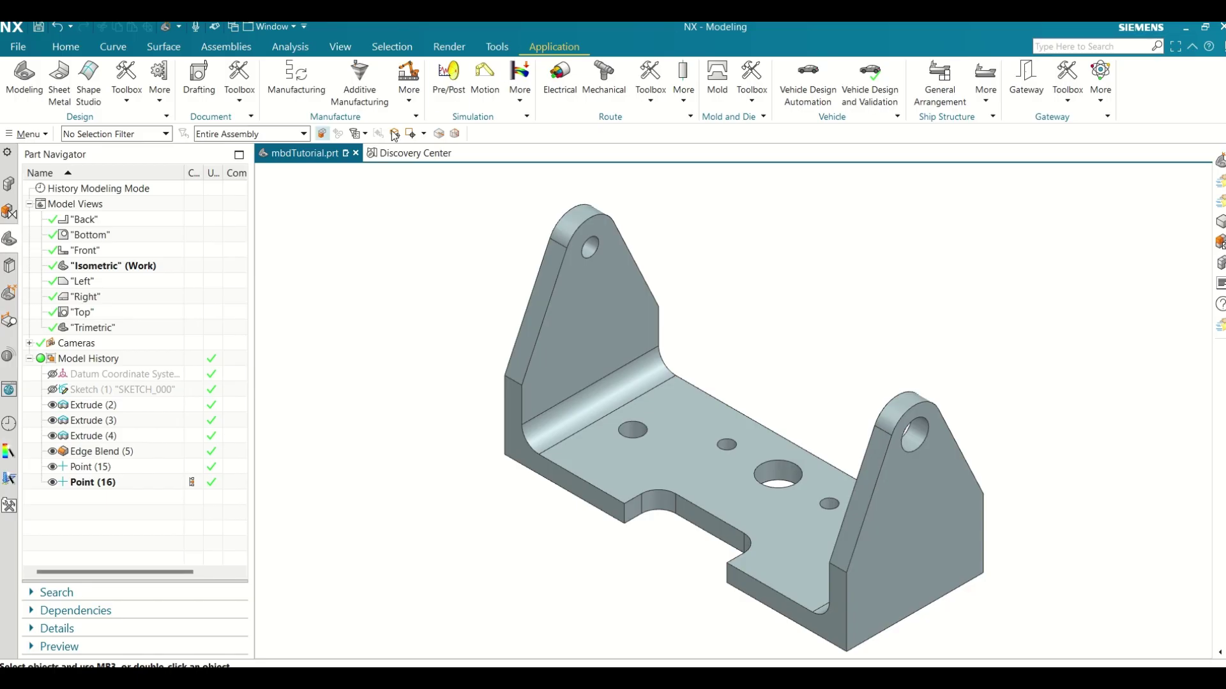
- Expand the Toolbox dropdown in the Application tab's Document group
{"action": "left_click", "coordinate": [240, 102]}
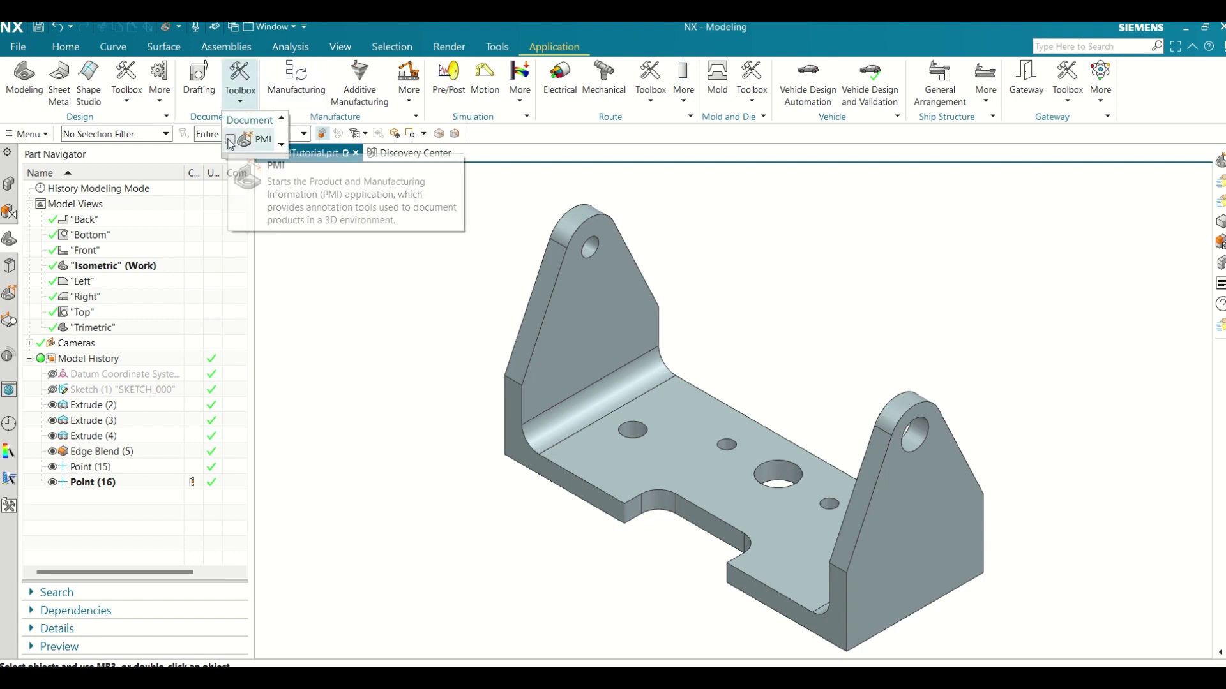
- Enable PMI from the Toolbox and start a new rule with Define in the PMI tab's Rule group
{"action": "left_click", "coordinate": [230, 140]}
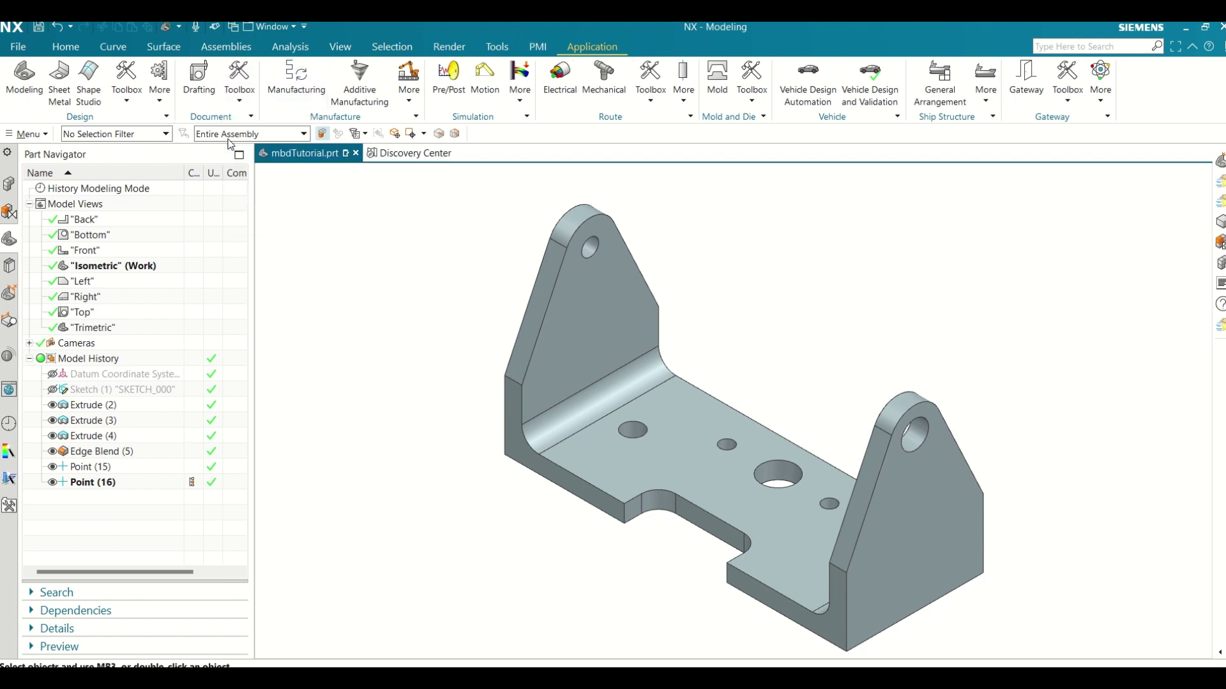
{"action": "left_click", "coordinate": [538, 48]}
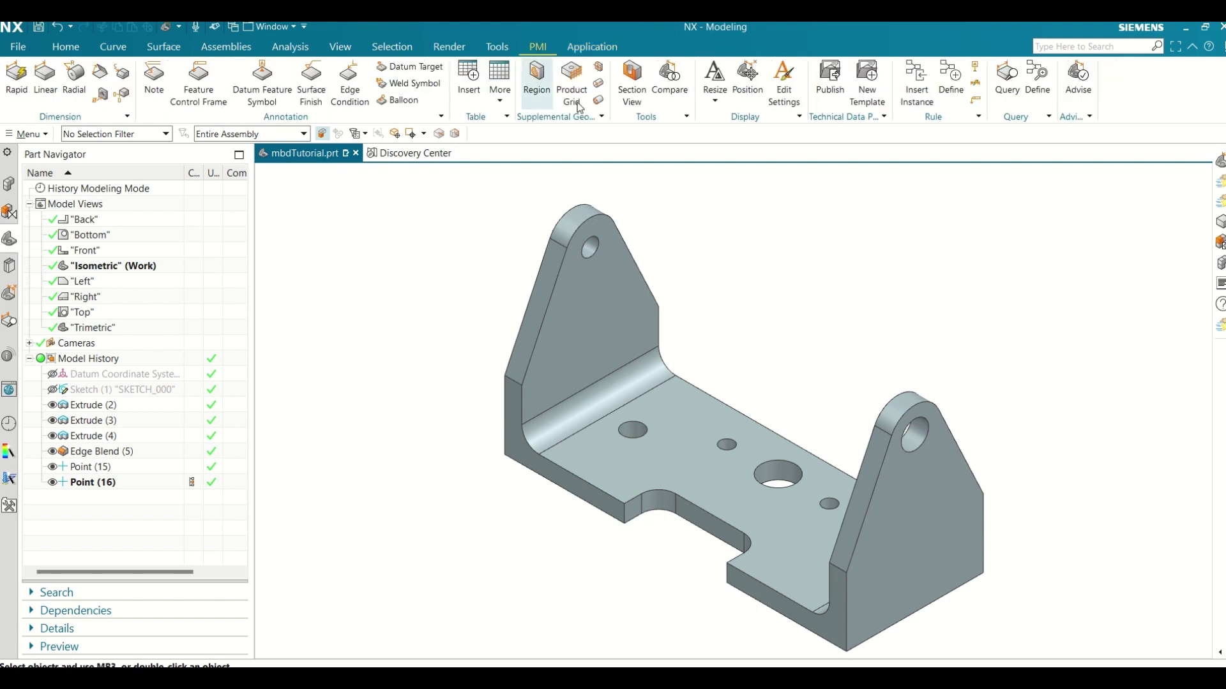
{"action": "left_click", "coordinate": [947, 86]}
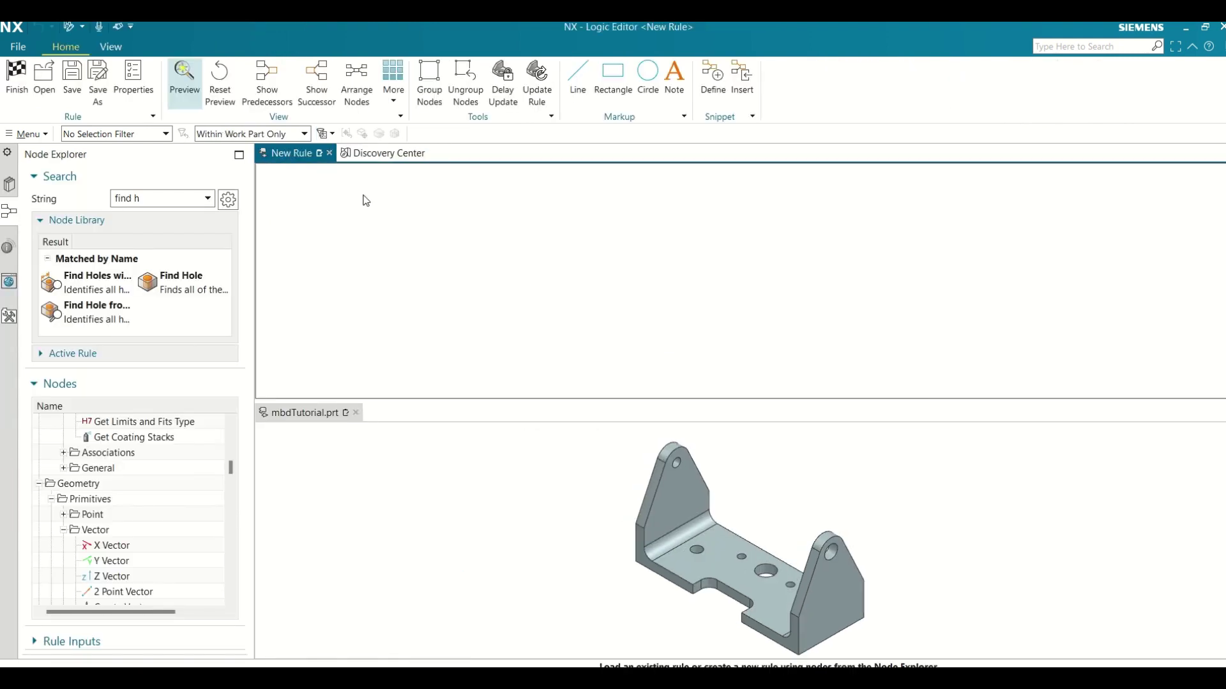
{"action": "left_click", "coordinate": [90, 280]}
- Search 'Find H' in the Node Explorer and place a Find Hole node on the canvas
{"action": "left_click", "coordinate": [185, 281]}
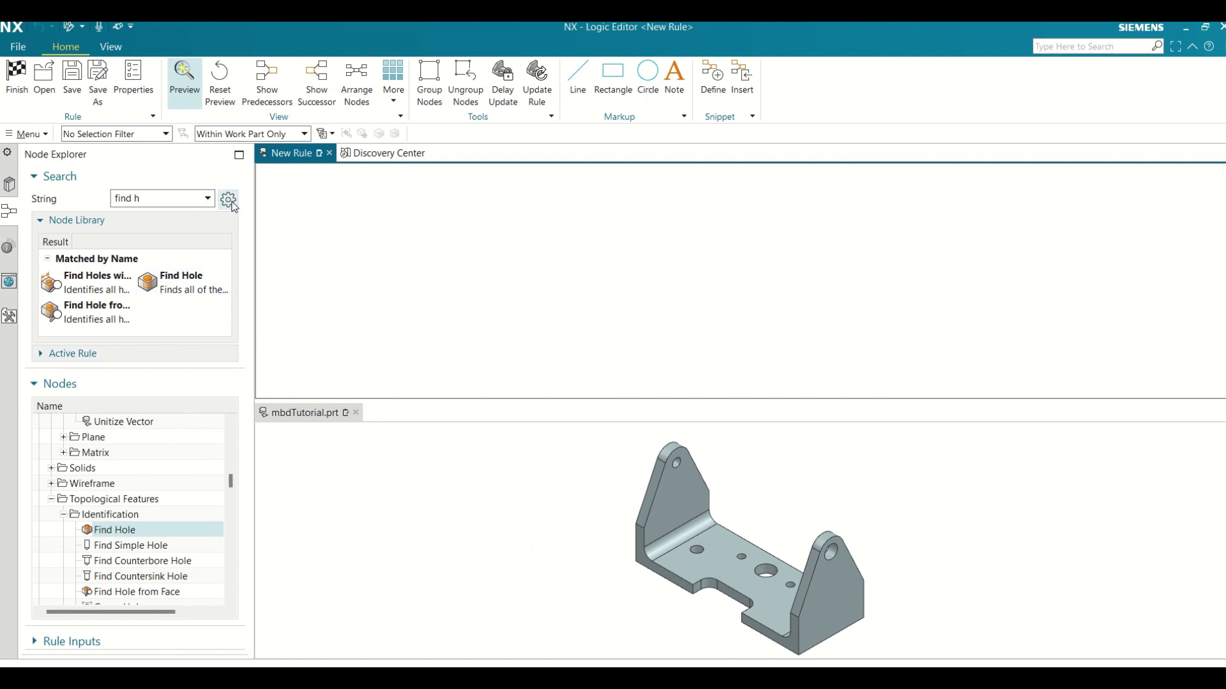
{"action": "left_click", "coordinate": [209, 199]}
{"action": "key", "text": "BackSpace"}
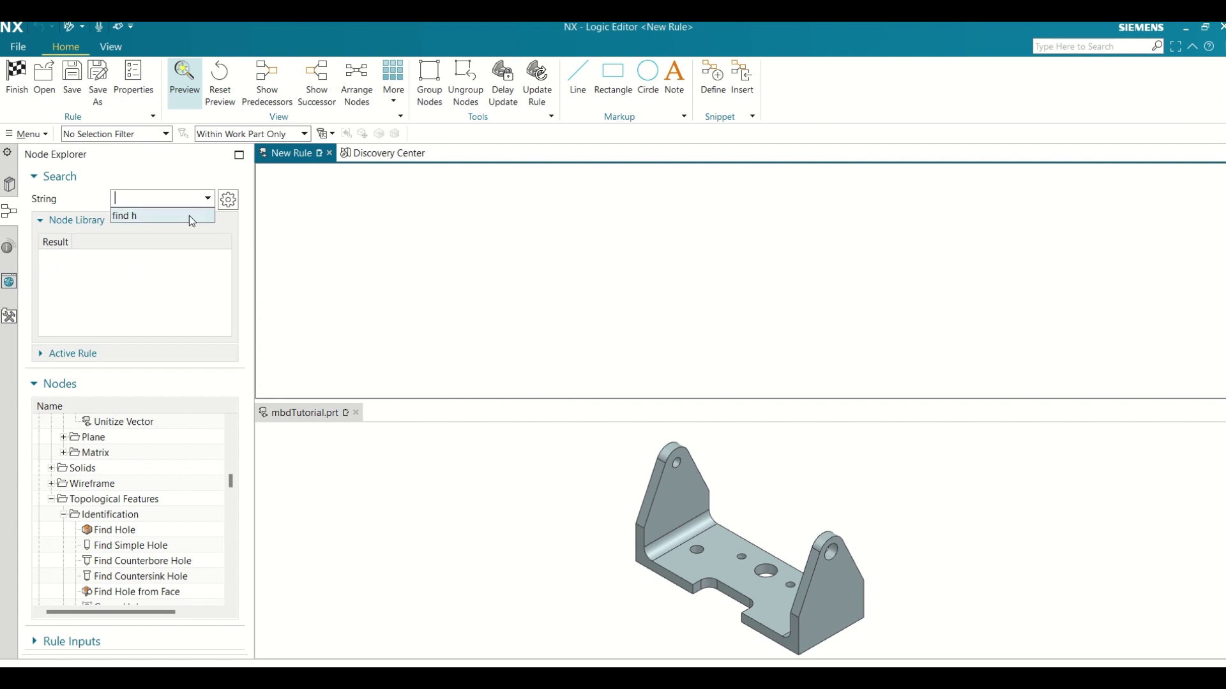
{"action": "left_click", "coordinate": [171, 200]}
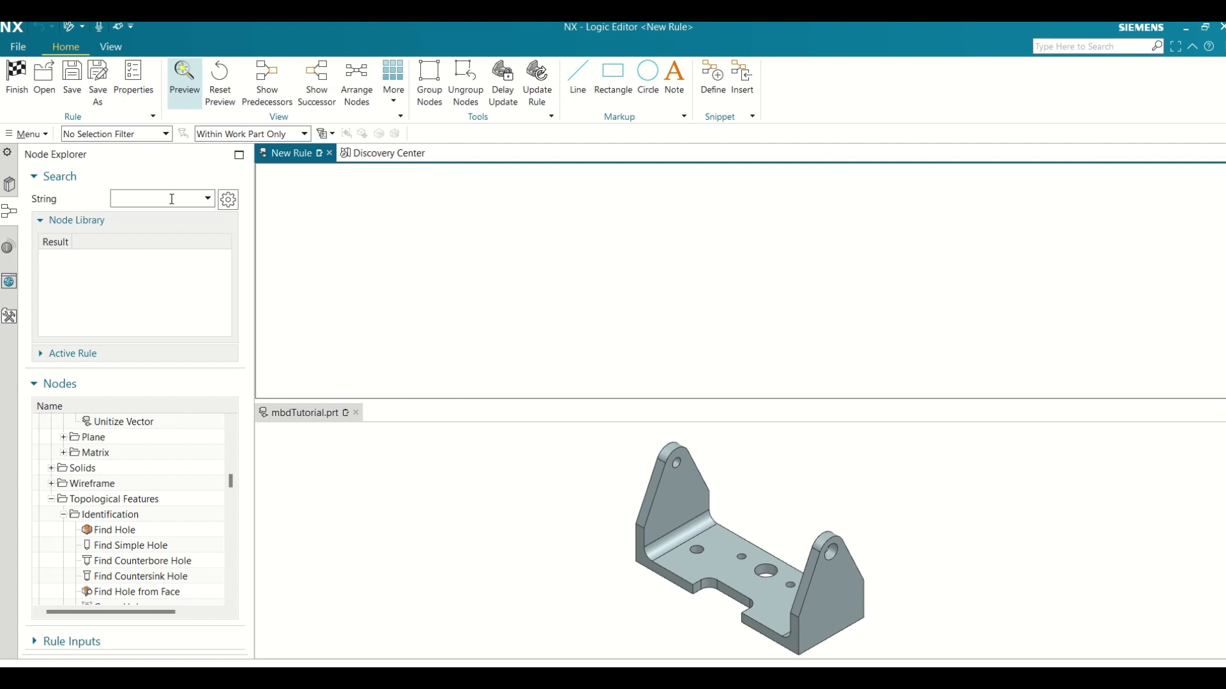
{"action": "type", "text": "Fin"}
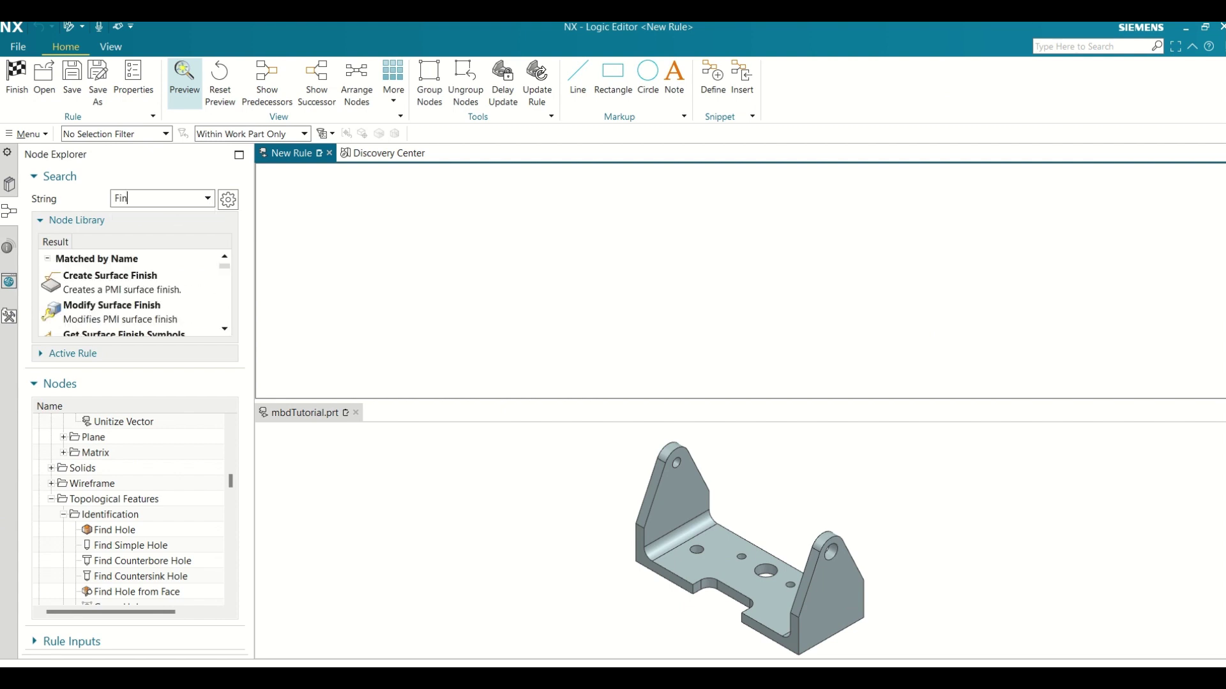
{"action": "type", "text": "d H"}
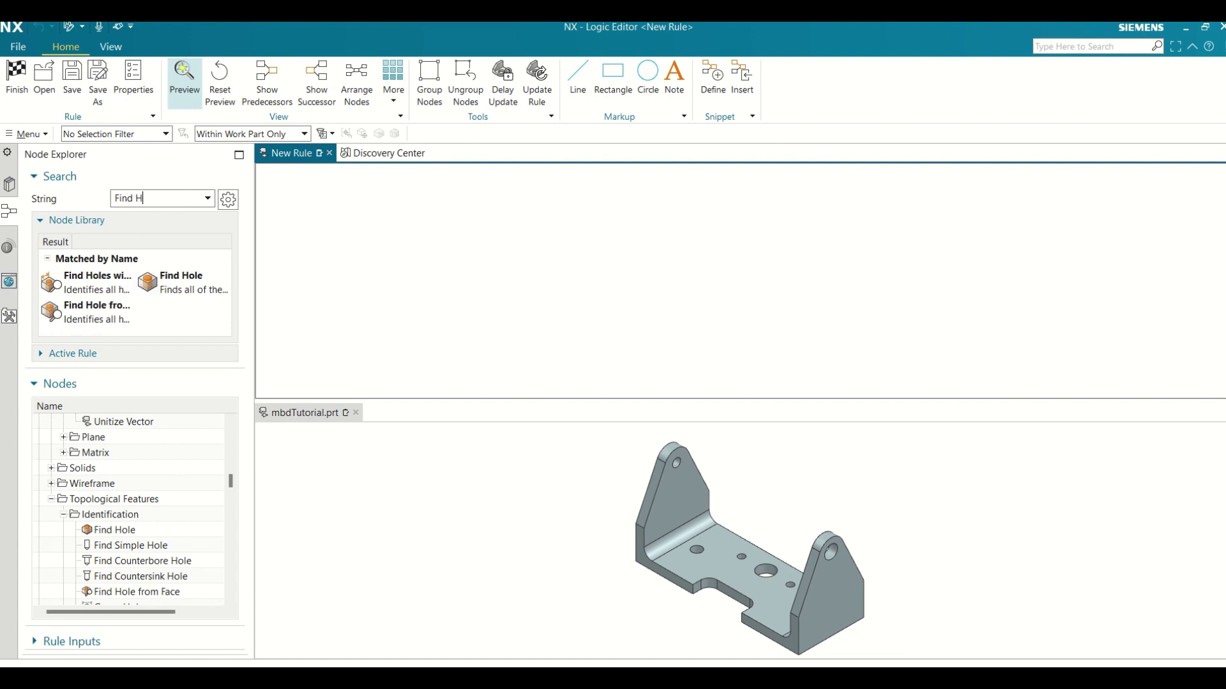
{"action": "left_click", "coordinate": [190, 284]}
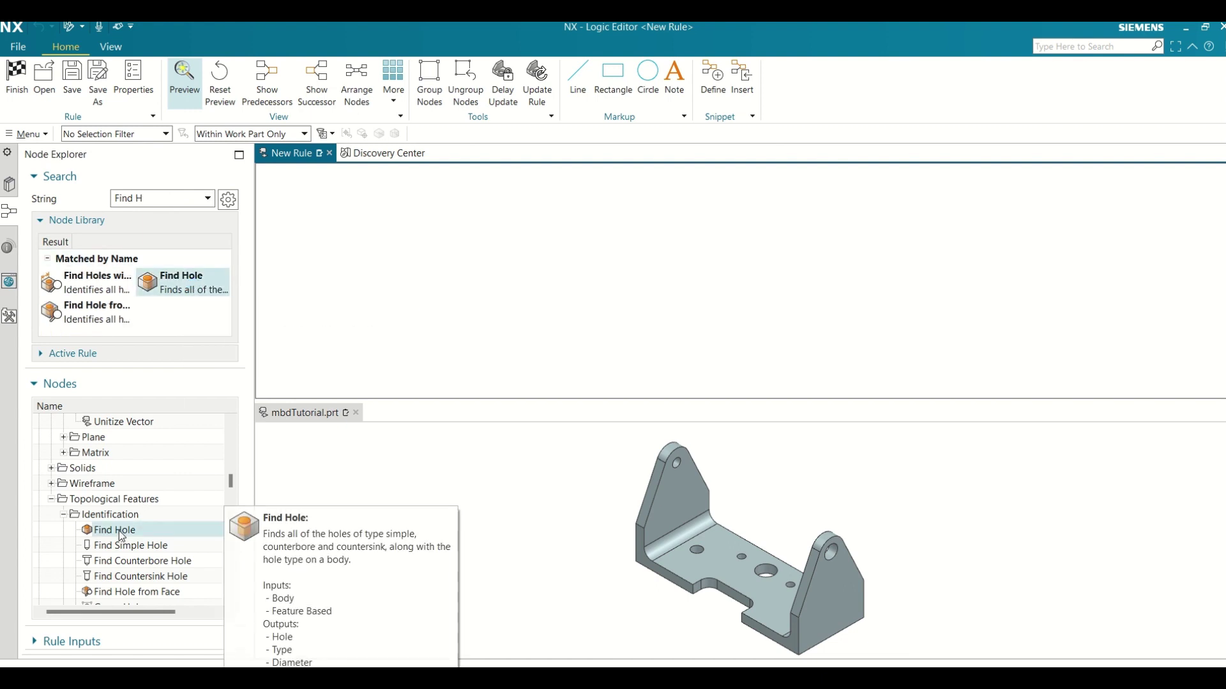
{"action": "left_click_drag", "start_coordinate": [123, 536], "coordinate": [385, 250]}
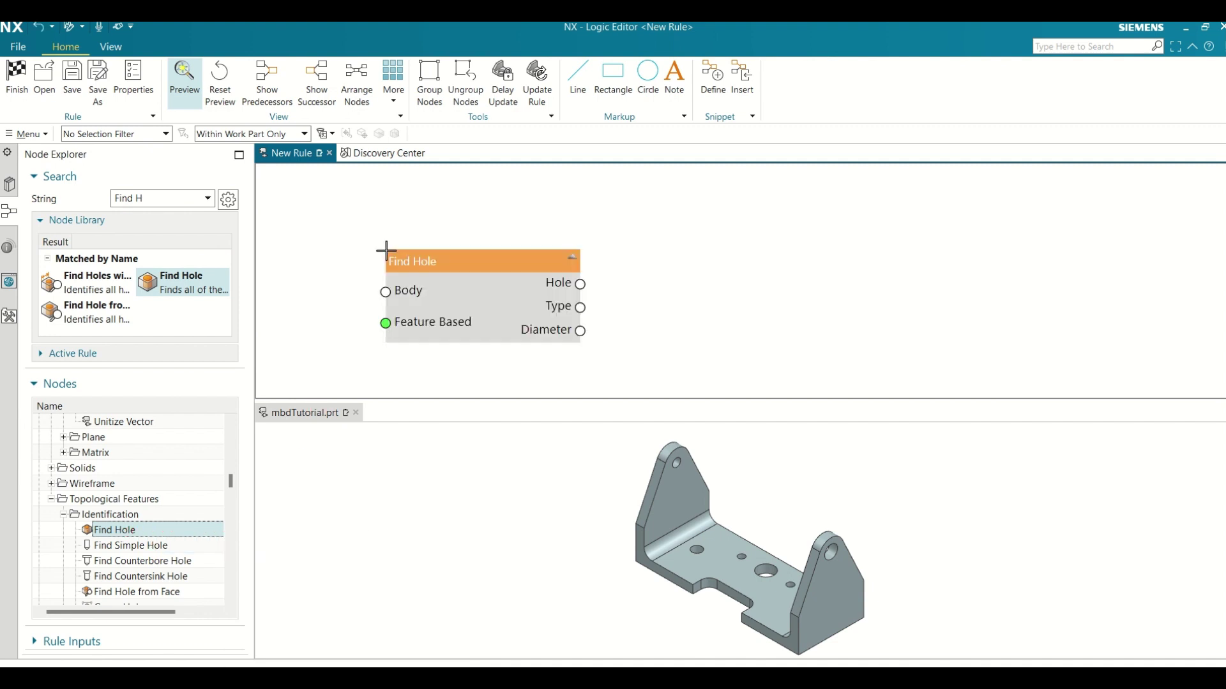
- Search 'select Bo', place a Select Body node, and move Find Hole to its right
{"action": "triple_click", "coordinate": [171, 198]}
{"action": "type", "text": "selec"}
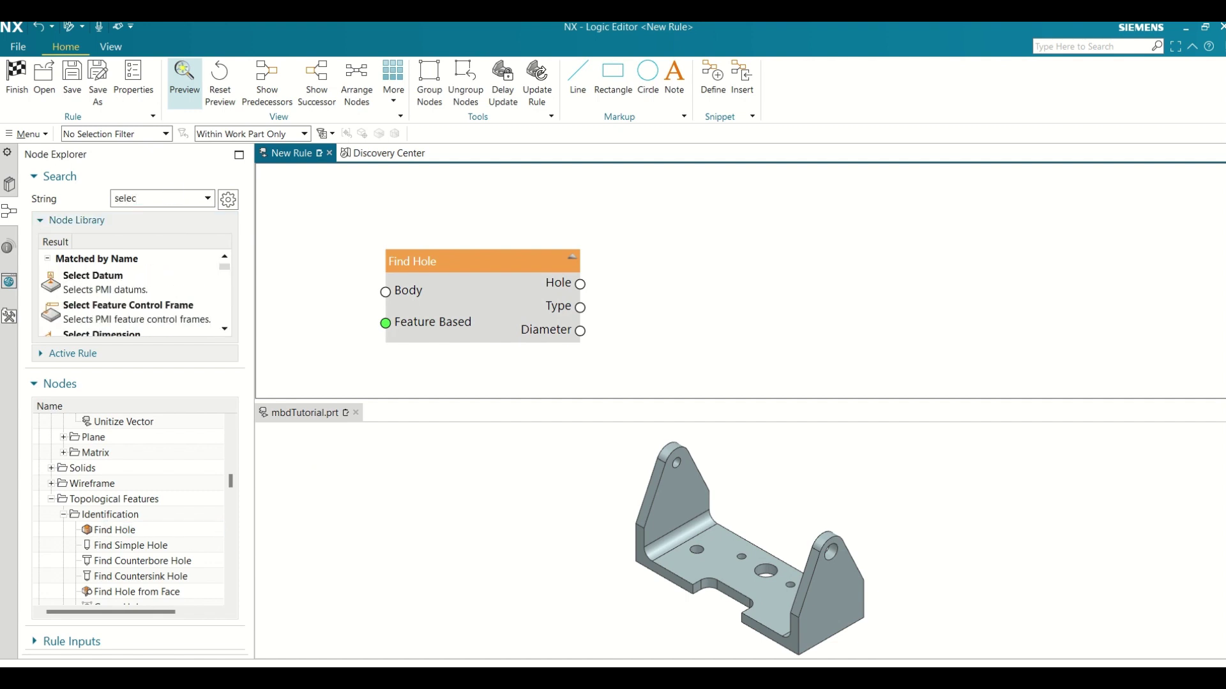
{"action": "type", "text": "t Bo"}
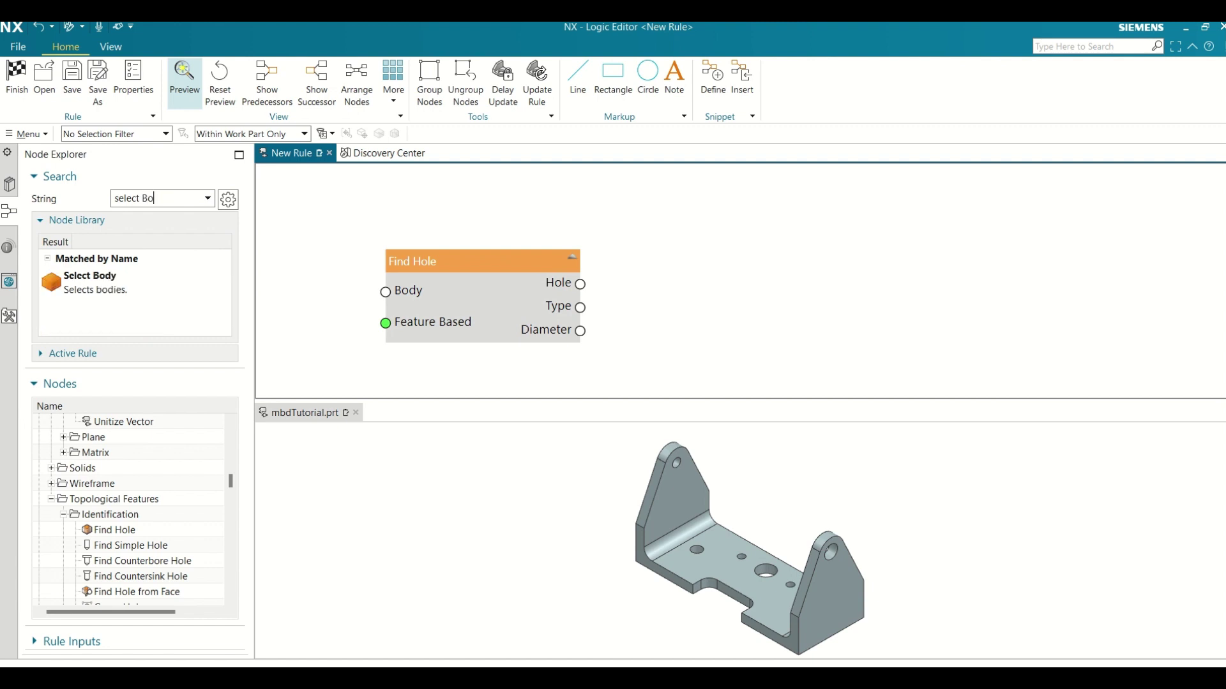
{"action": "left_click", "coordinate": [108, 294]}
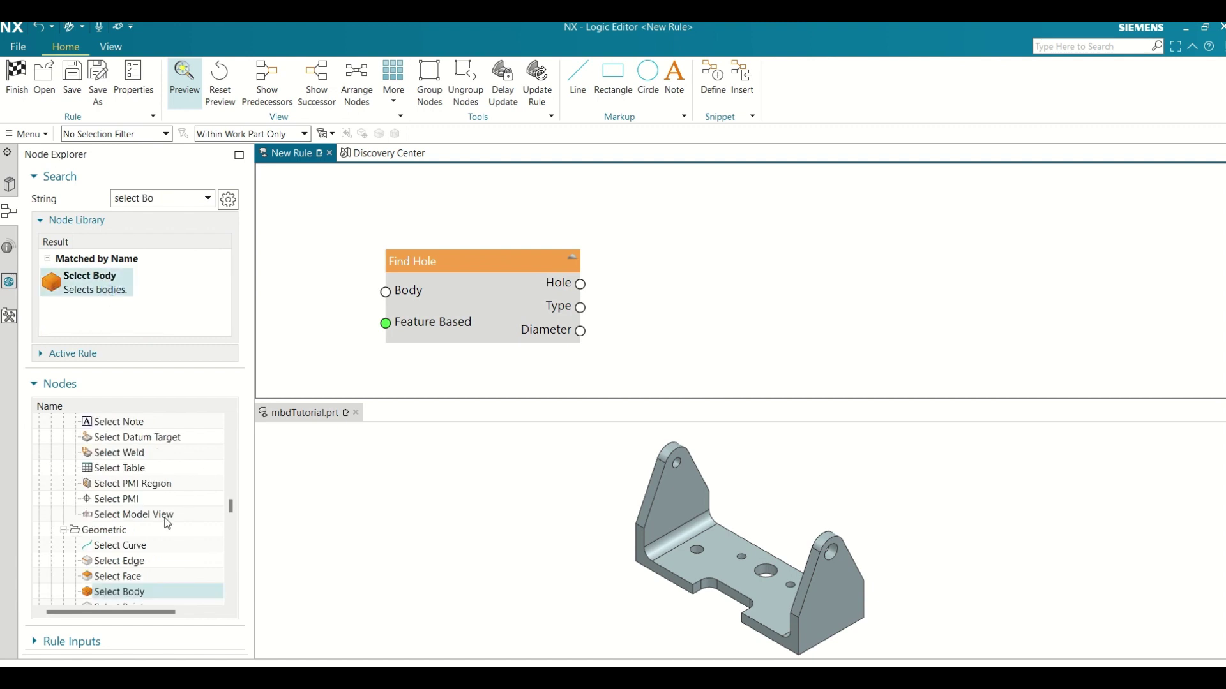
{"action": "left_click_drag", "start_coordinate": [125, 598], "coordinate": [282, 286]}
{"action": "left_click_drag", "start_coordinate": [509, 261], "coordinate": [692, 269]}
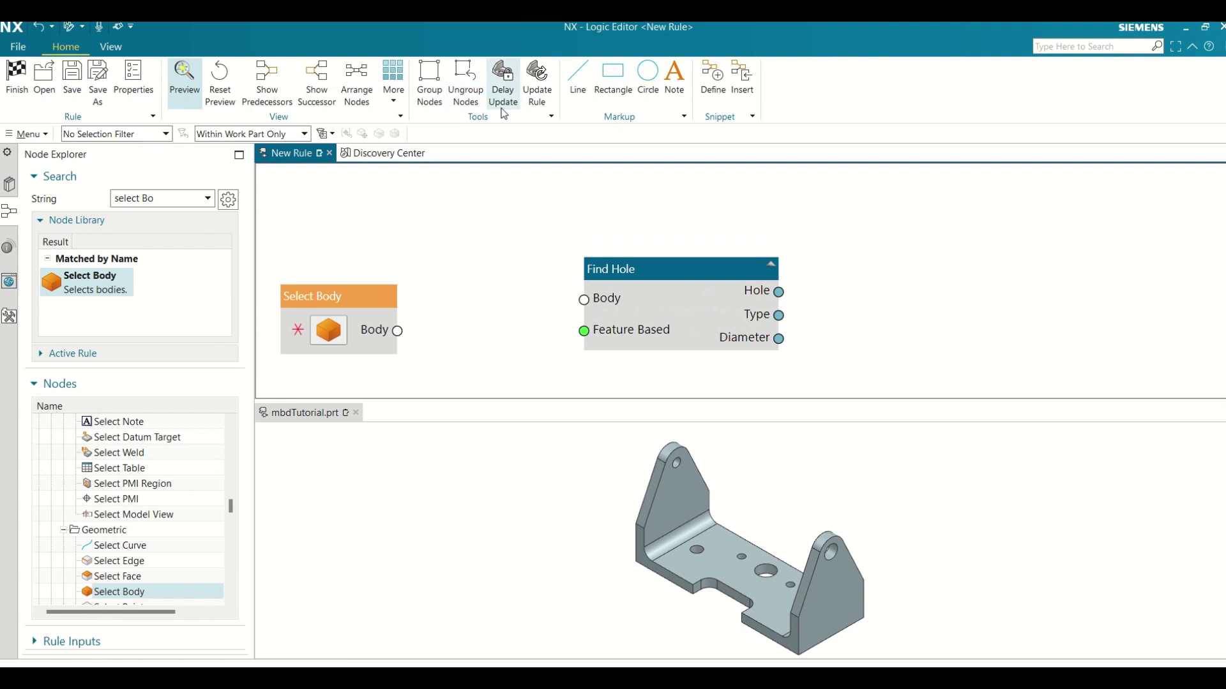
- Wire Select Body's Body output into Find Hole's Body input
{"action": "left_click", "coordinate": [194, 205]}
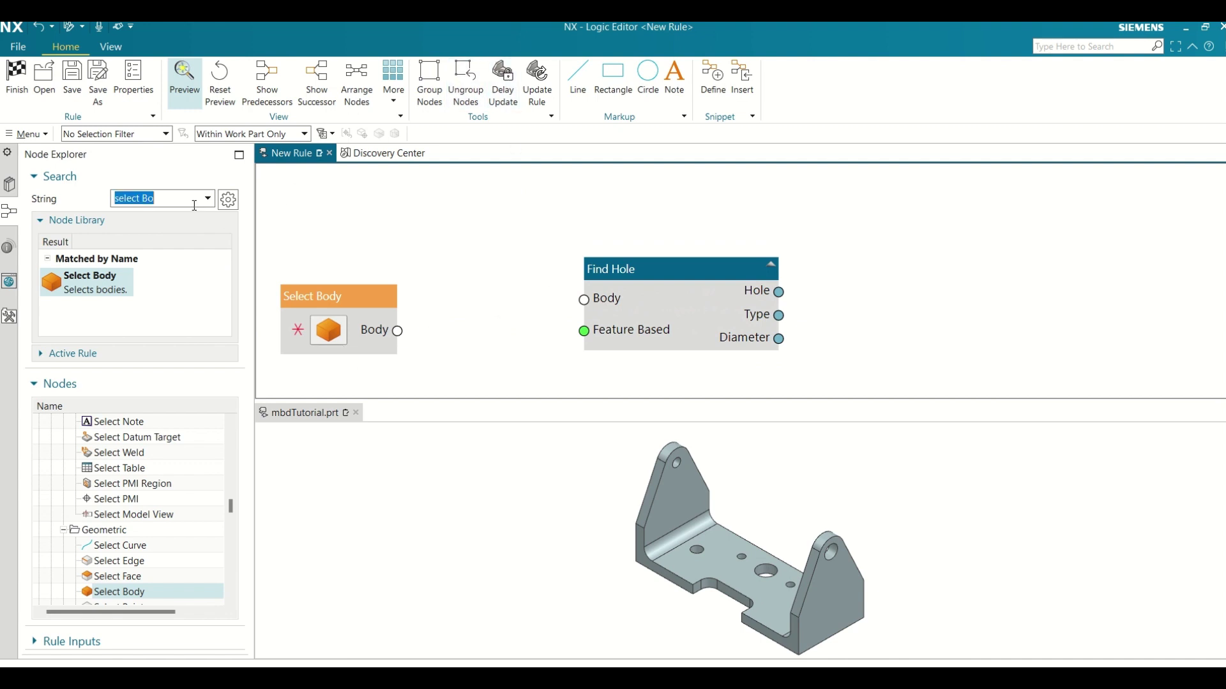
{"action": "key", "text": "BackSpace"}
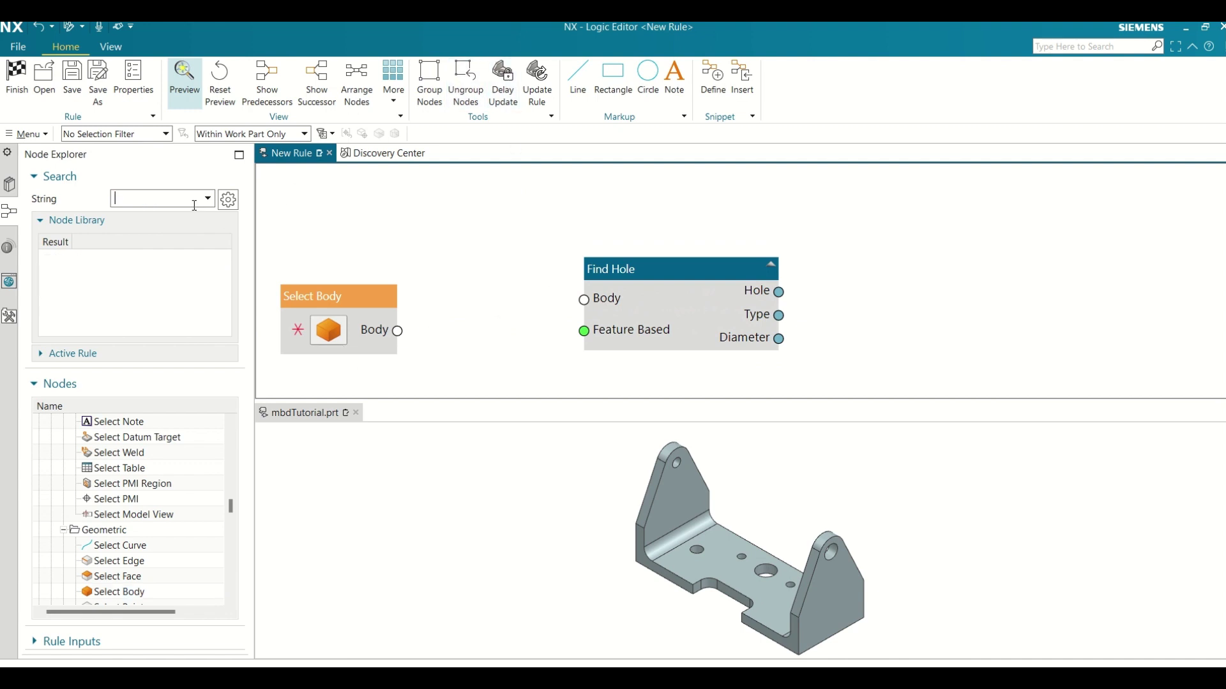
{"action": "mouse_move", "coordinate": [581, 25]}
{"action": "left_click_drag", "start_coordinate": [398, 333], "coordinate": [584, 300]}
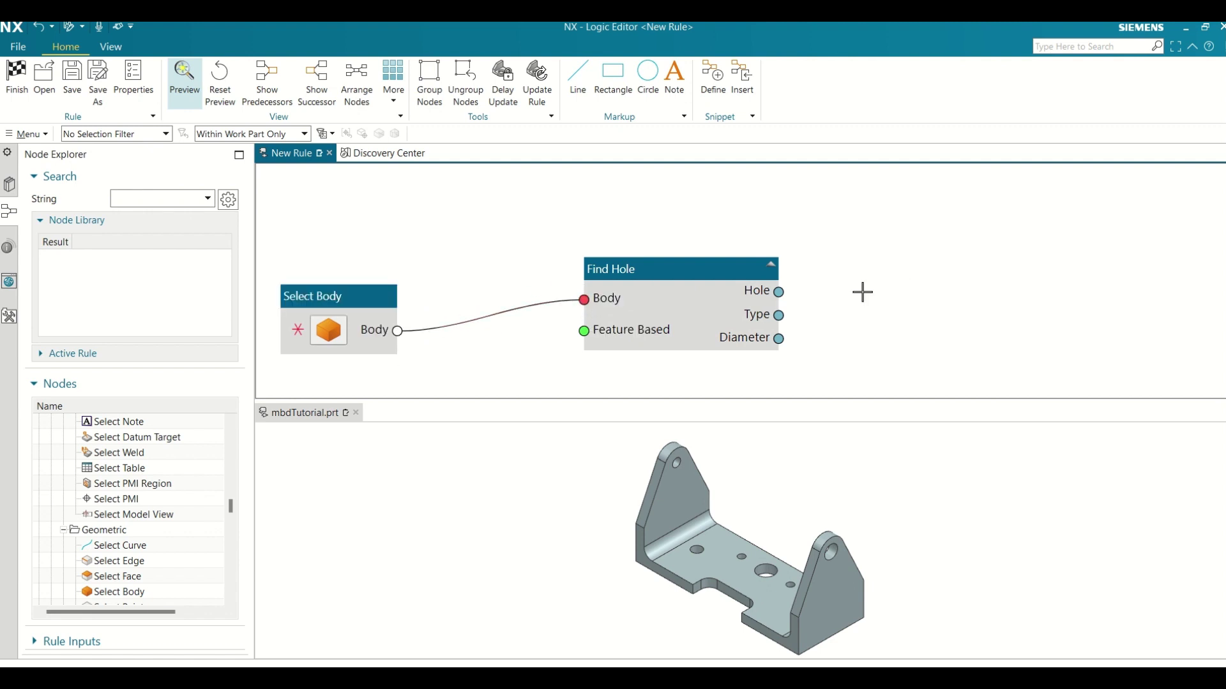
- Add a Create Hole Dimension node fed by Find Hole's Hole output
{"action": "right_click", "coordinate": [780, 297]}
{"action": "mouse_move", "coordinate": [859, 385]}
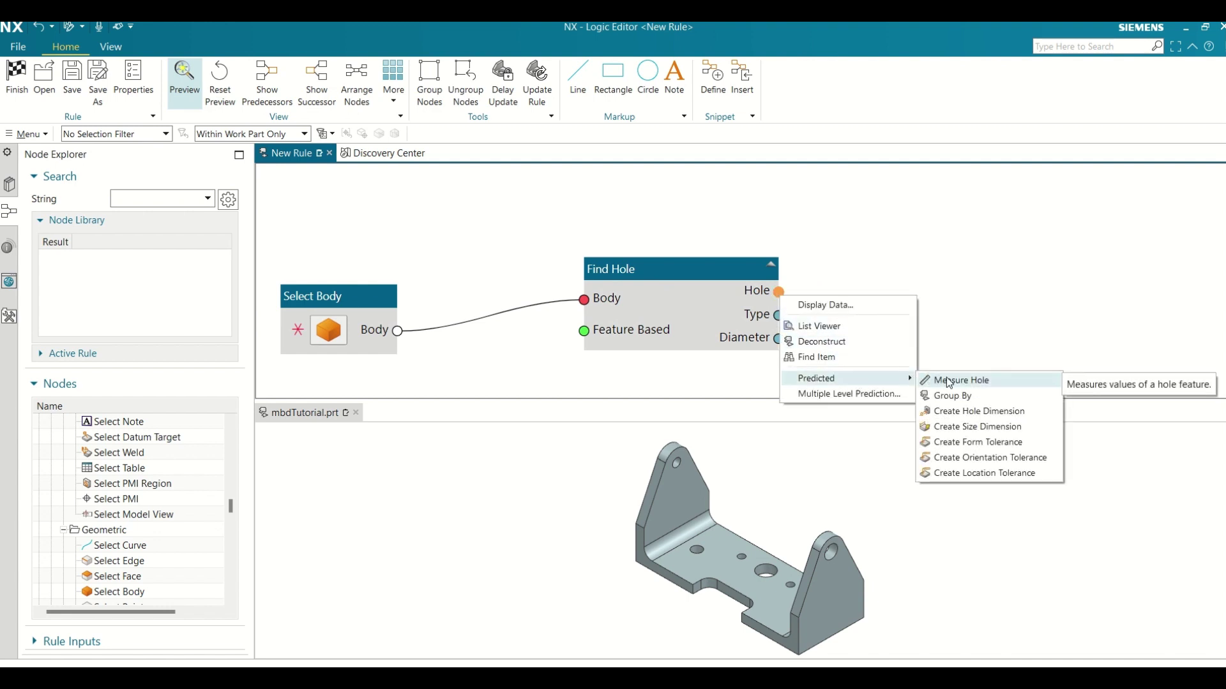
{"action": "left_click", "coordinate": [999, 412]}
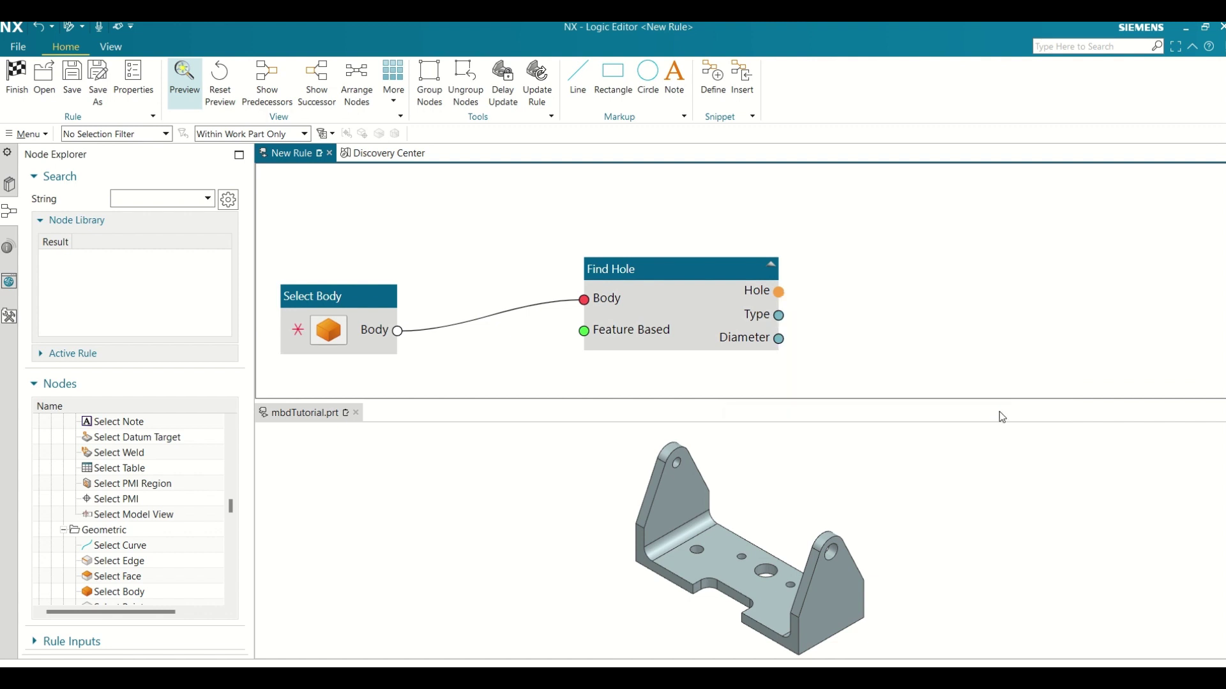
{"action": "left_click_drag", "start_coordinate": [995, 216], "coordinate": [1073, 197]}
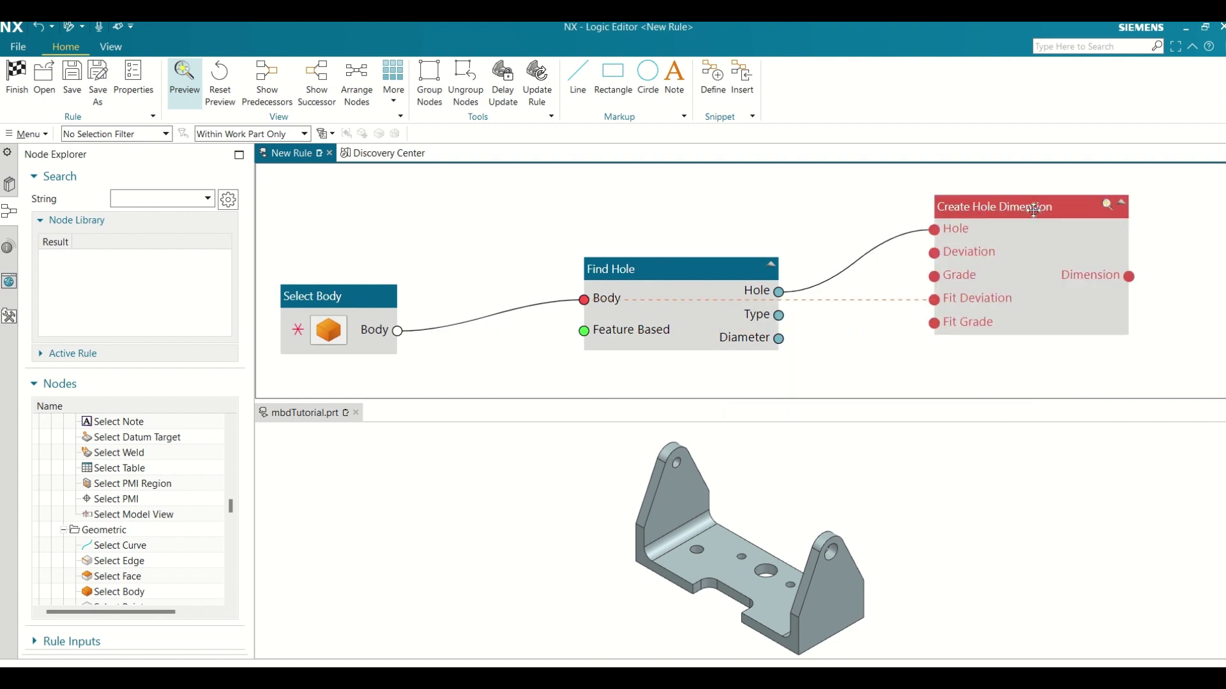
- Feed Deviation from a new string input set to F and tidy the node layout
{"action": "right_click", "coordinate": [934, 268]}
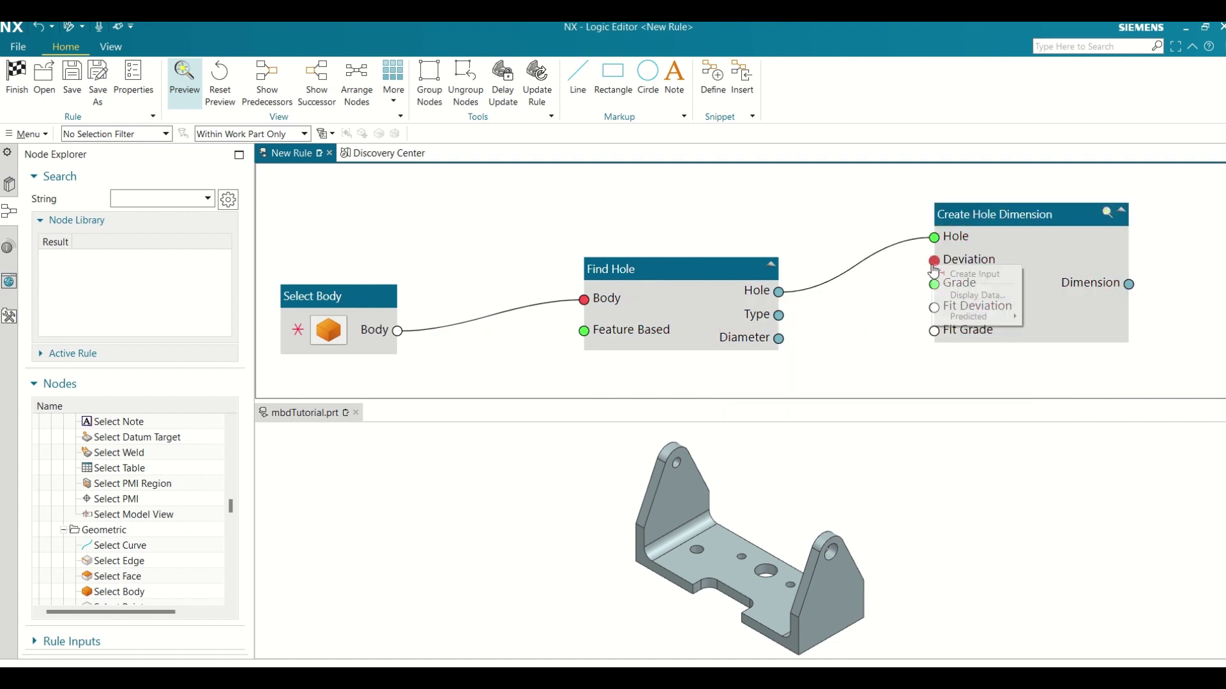
{"action": "mouse_move", "coordinate": [971, 324]}
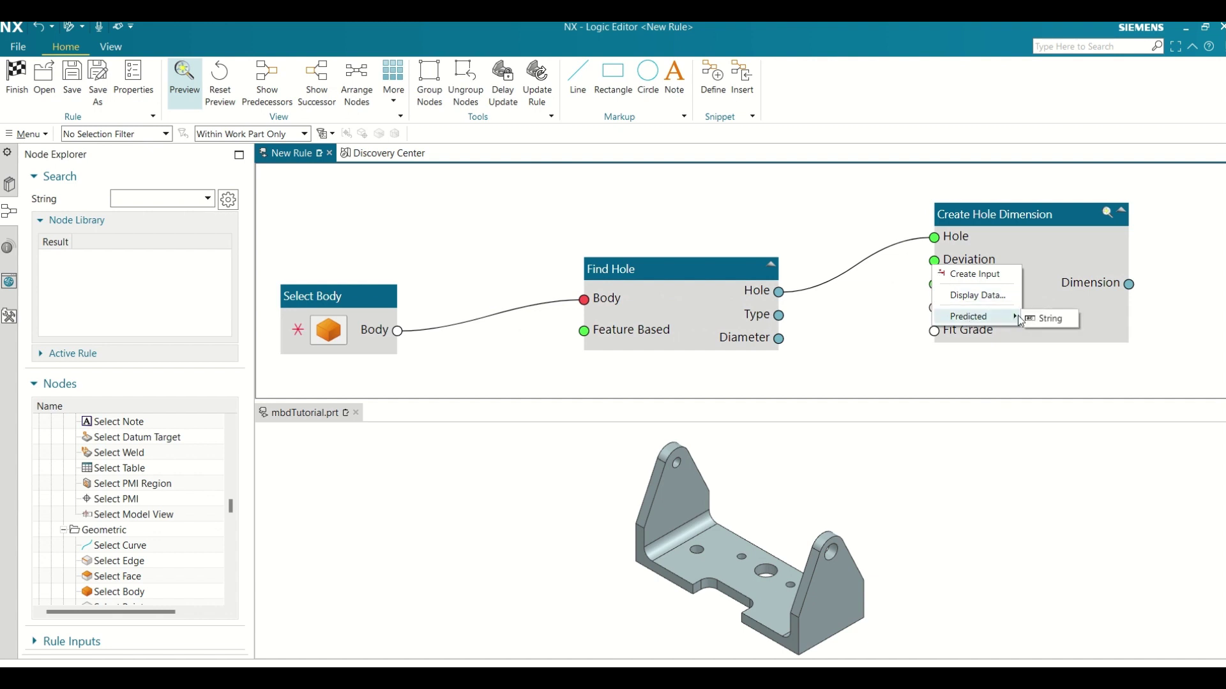
{"action": "left_click", "coordinate": [1050, 319]}
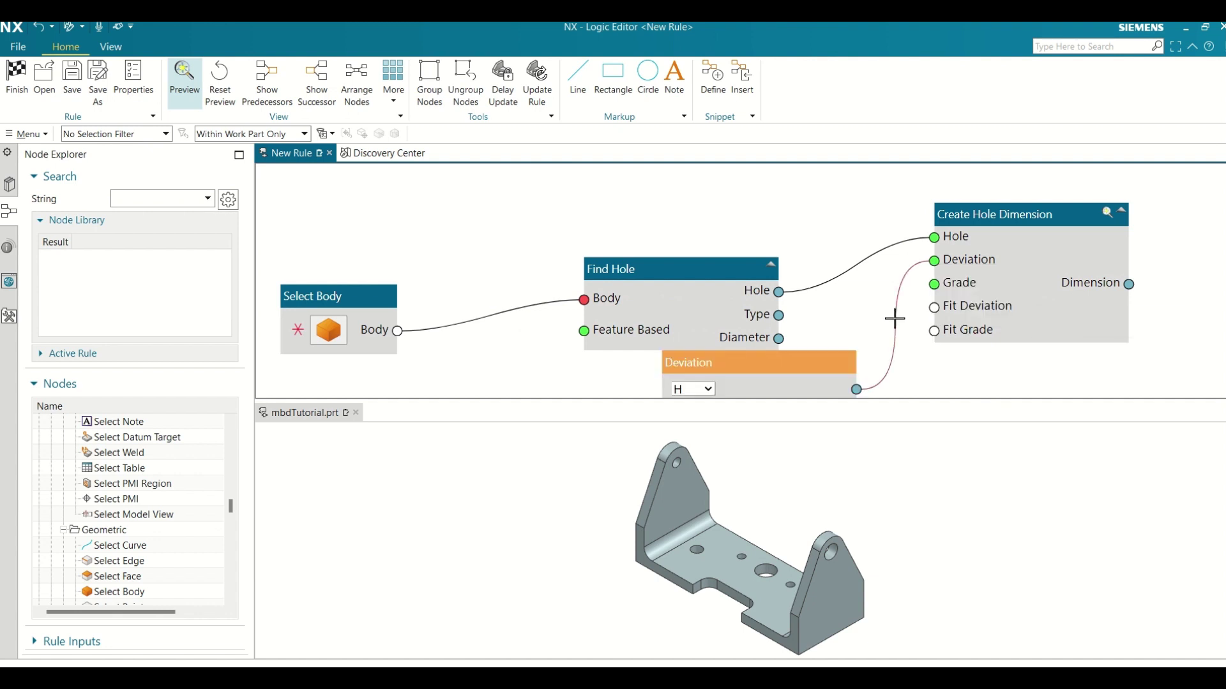
{"action": "scroll", "coordinate": [894, 319], "scroll_direction": "down", "scroll_amount": 2}
{"action": "left_click", "coordinate": [755, 315]}
{"action": "left_click_drag", "start_coordinate": [731, 279], "coordinate": [730, 235]}
{"action": "left_click", "coordinate": [454, 301]}
{"action": "left_click_drag", "start_coordinate": [453, 301], "coordinate": [480, 232]}
{"action": "left_click", "coordinate": [929, 415]}
{"action": "left_click", "coordinate": [742, 375]}
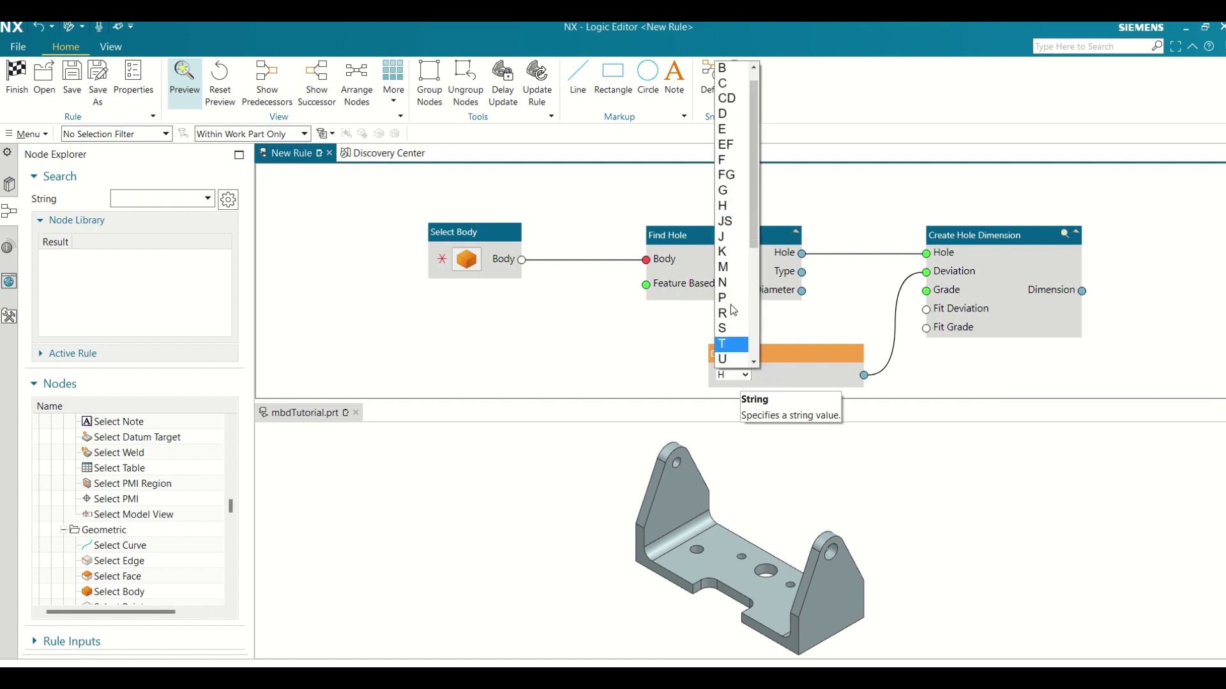
{"action": "left_click", "coordinate": [723, 160]}
{"action": "left_click_drag", "start_coordinate": [763, 354], "coordinate": [704, 320]}
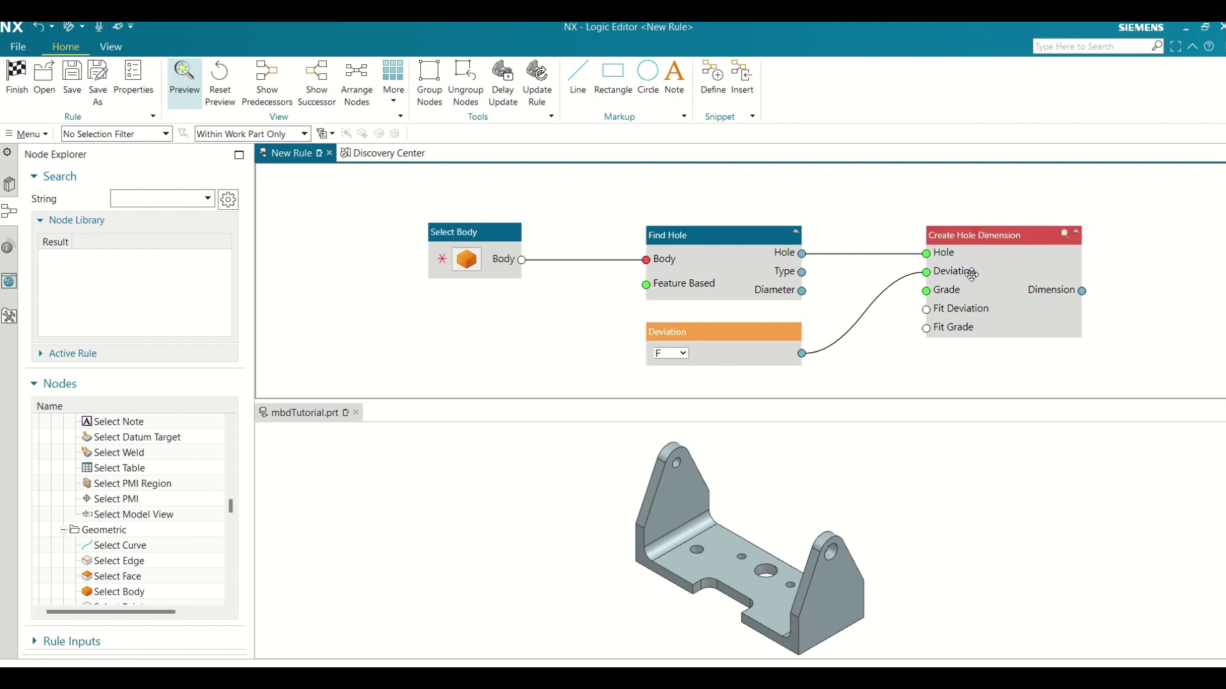
- Add an integer input node for Grade with value 7
{"action": "right_click", "coordinate": [925, 294]}
{"action": "mouse_move", "coordinate": [964, 343]}
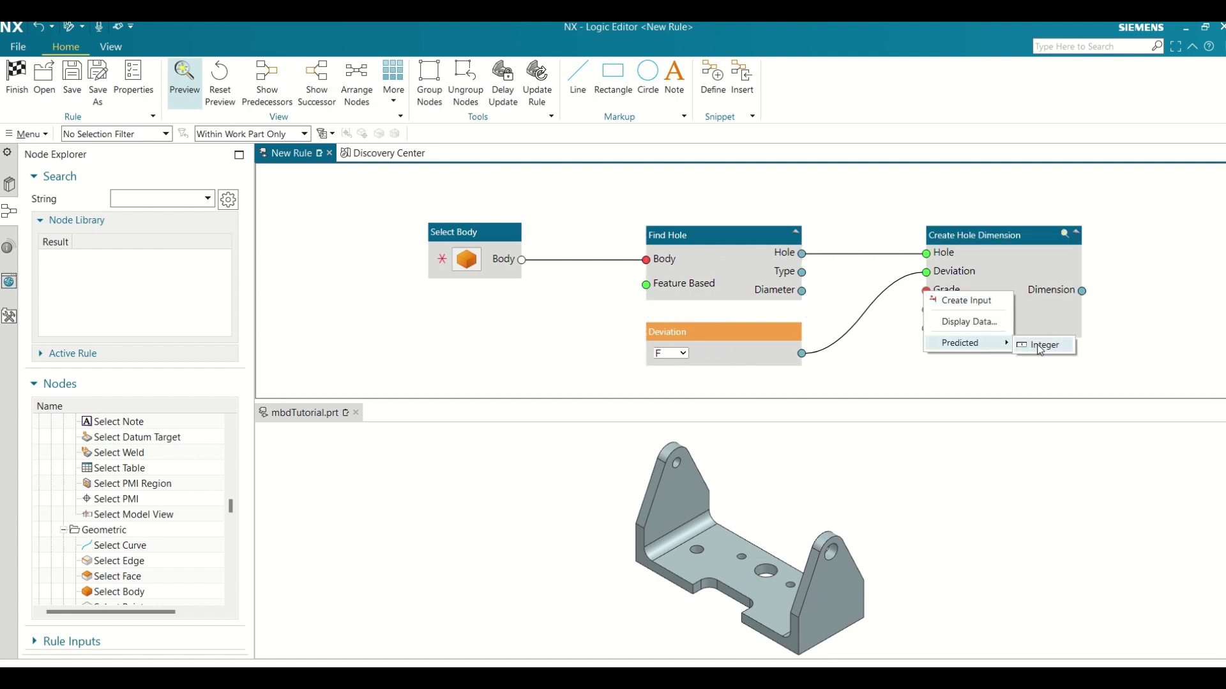
{"action": "left_click", "coordinate": [1039, 346]}
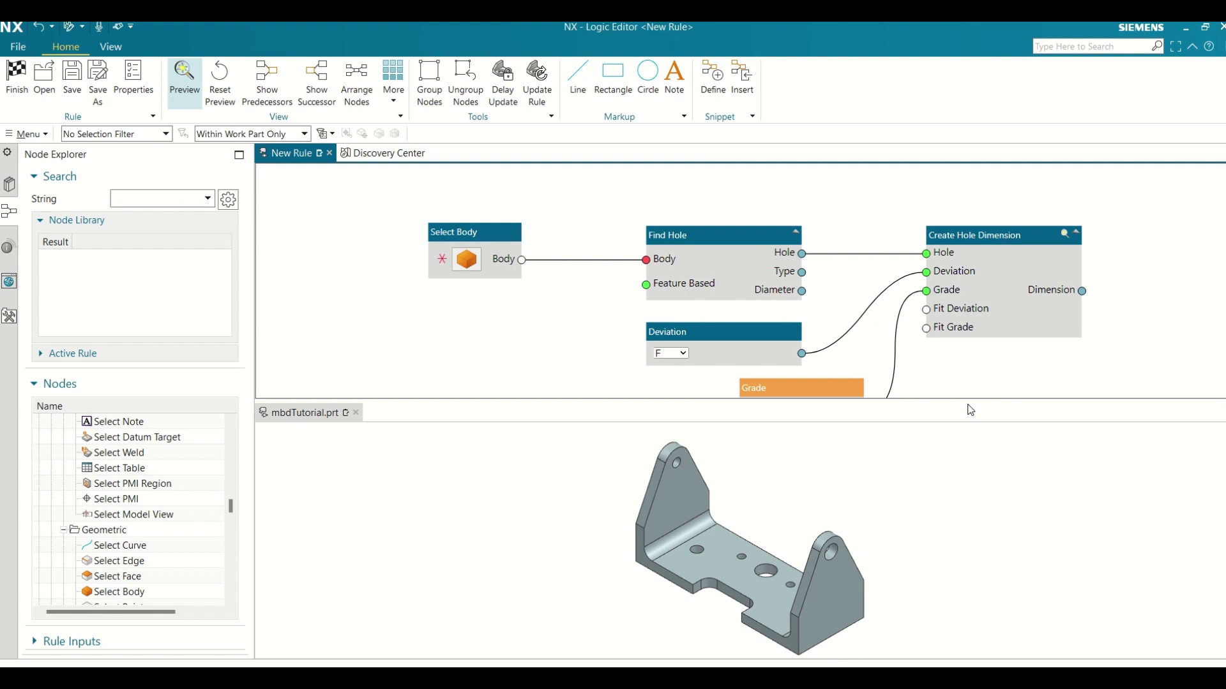
{"action": "left_click_drag", "start_coordinate": [974, 401], "coordinate": [970, 509]}
{"action": "left_click", "coordinate": [813, 466]}
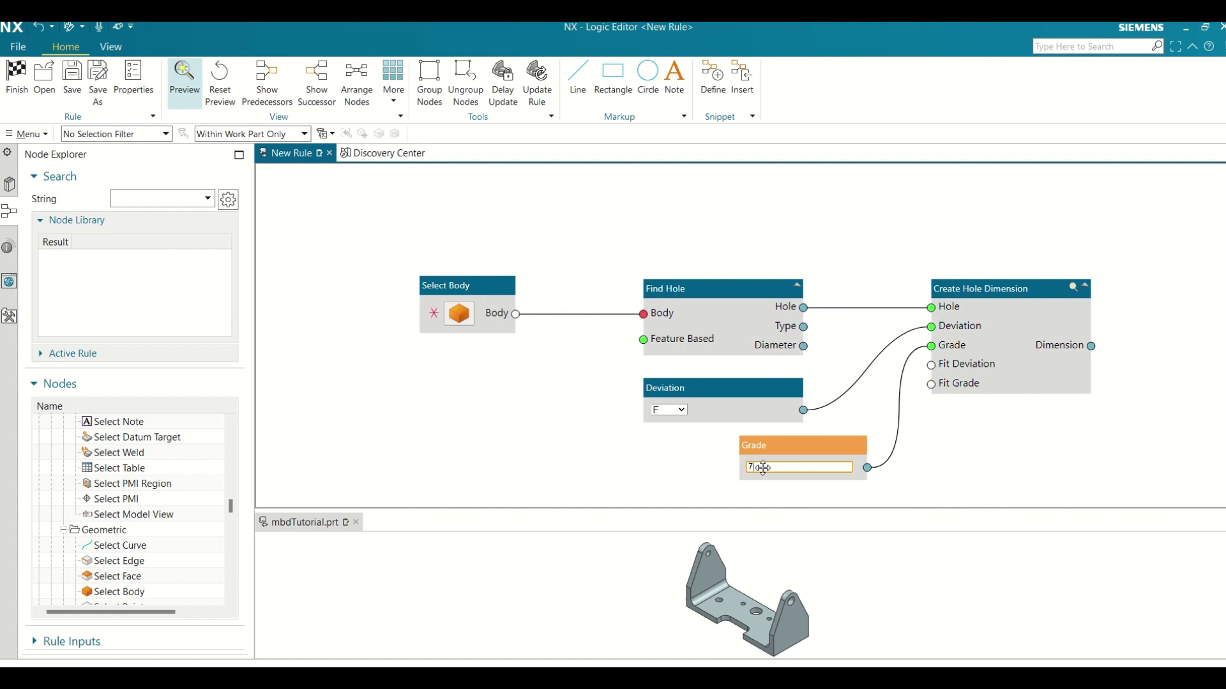
- Add an Output node wired from Create Hole Dimension's Dimension output
{"action": "right_click", "coordinate": [1090, 346]}
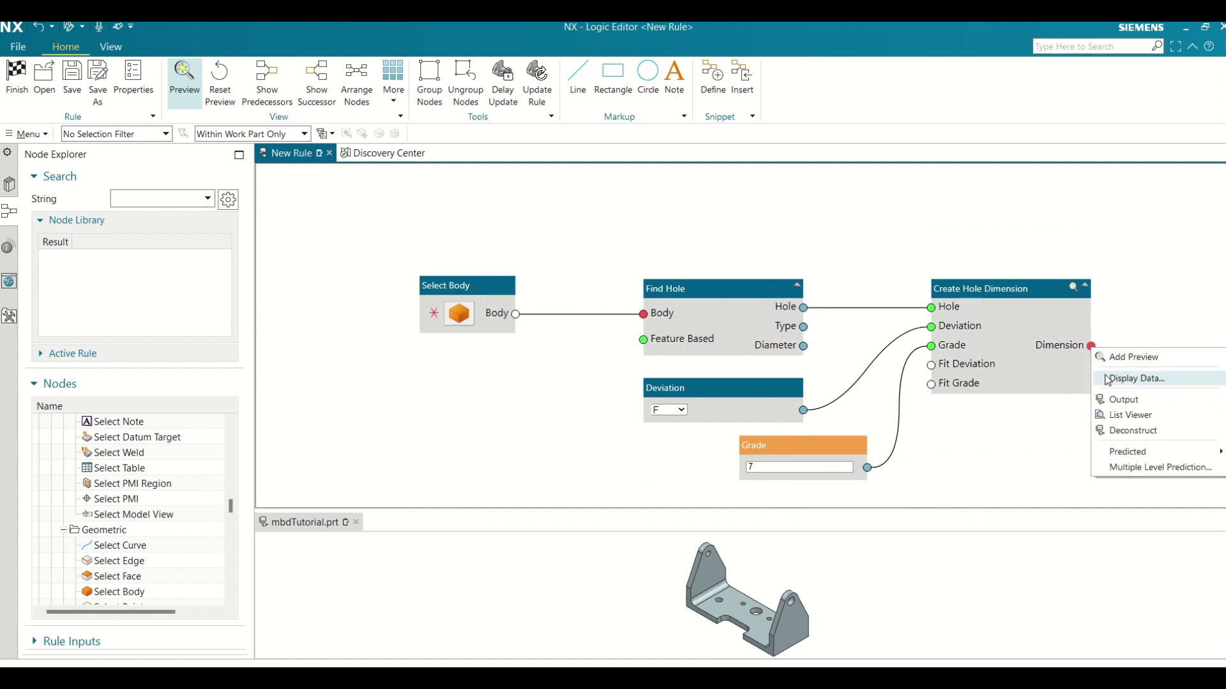
{"action": "mouse_move", "coordinate": [1142, 458]}
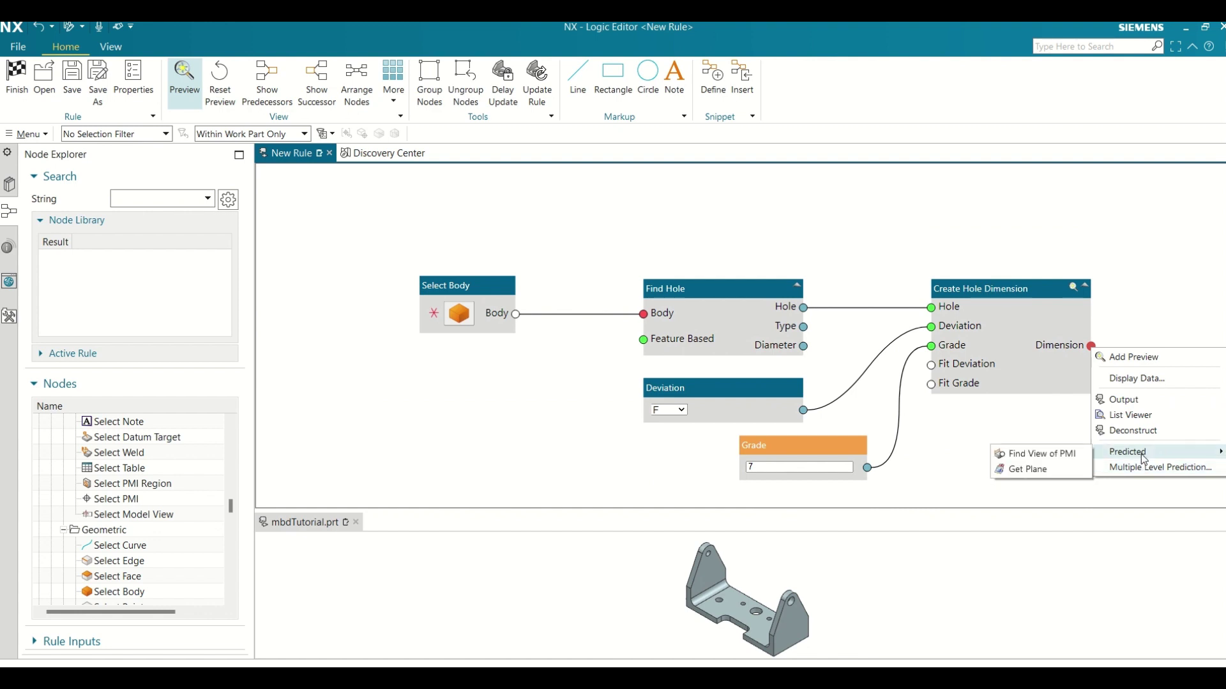
{"action": "left_click", "coordinate": [1164, 401]}
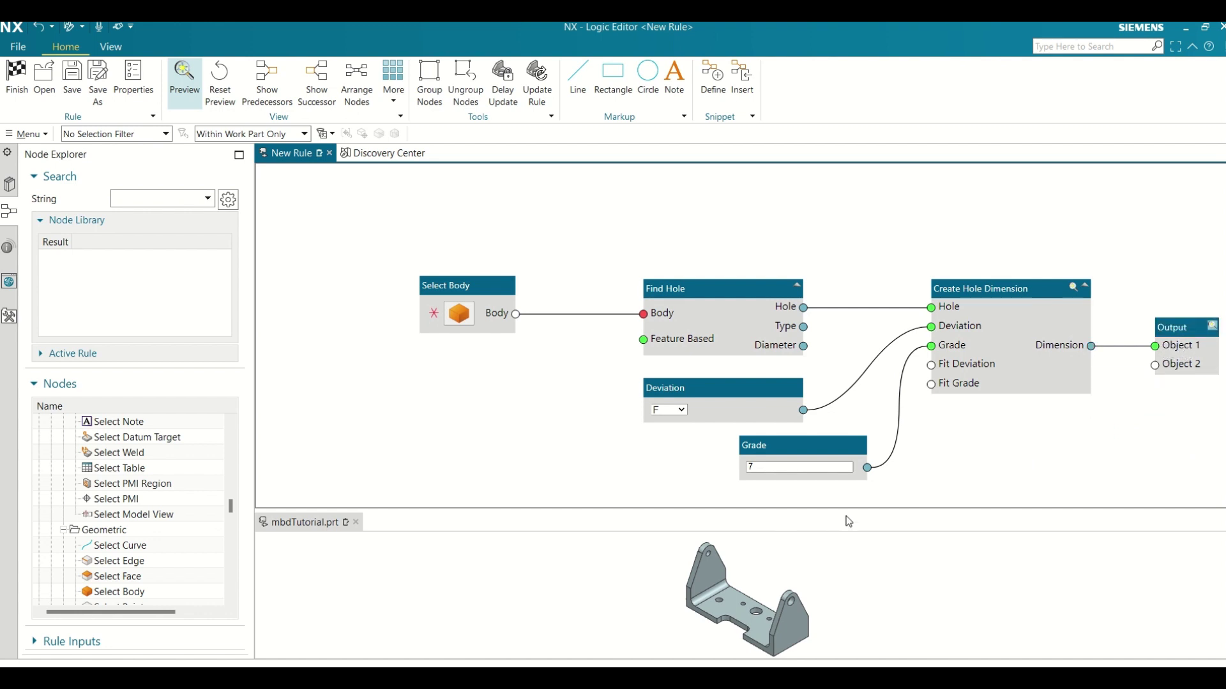
- Pick the bracket as Select Body's body and inspect the resulting 7X Ø4 F7 dimension
{"action": "left_click_drag", "start_coordinate": [852, 508], "coordinate": [849, 377]}
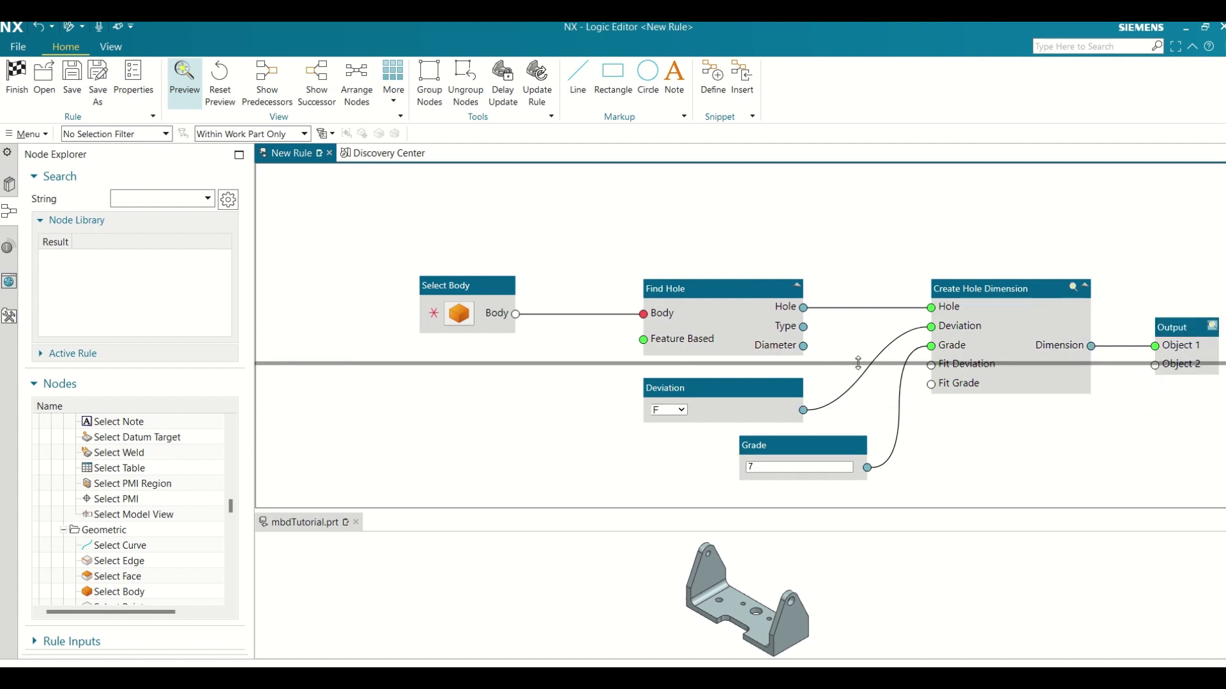
{"action": "scroll", "coordinate": [837, 230], "scroll_direction": "down", "scroll_amount": 2}
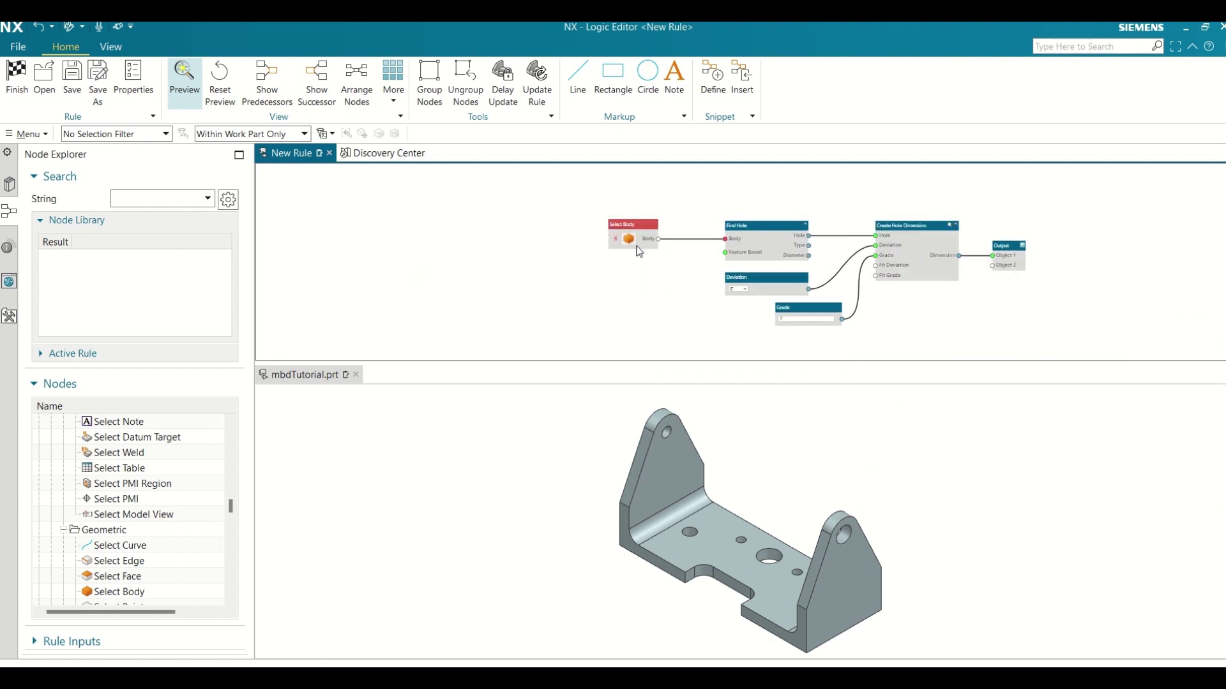
{"action": "left_click", "coordinate": [629, 241]}
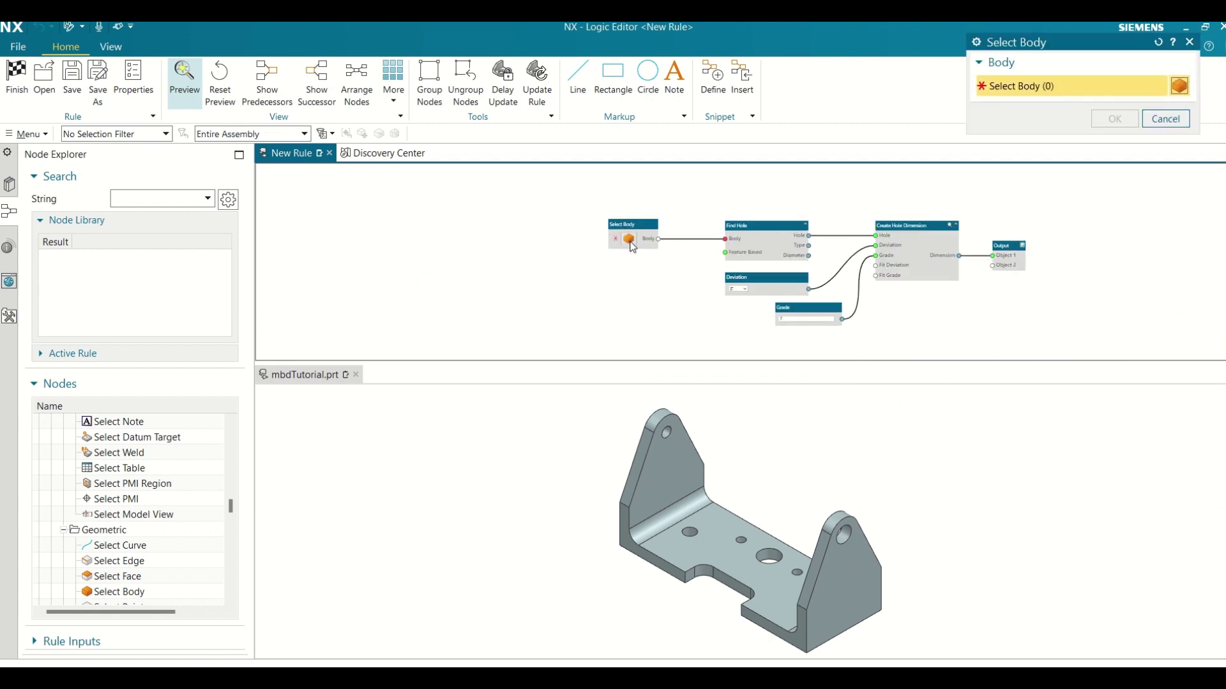
{"action": "left_click", "coordinate": [722, 536]}
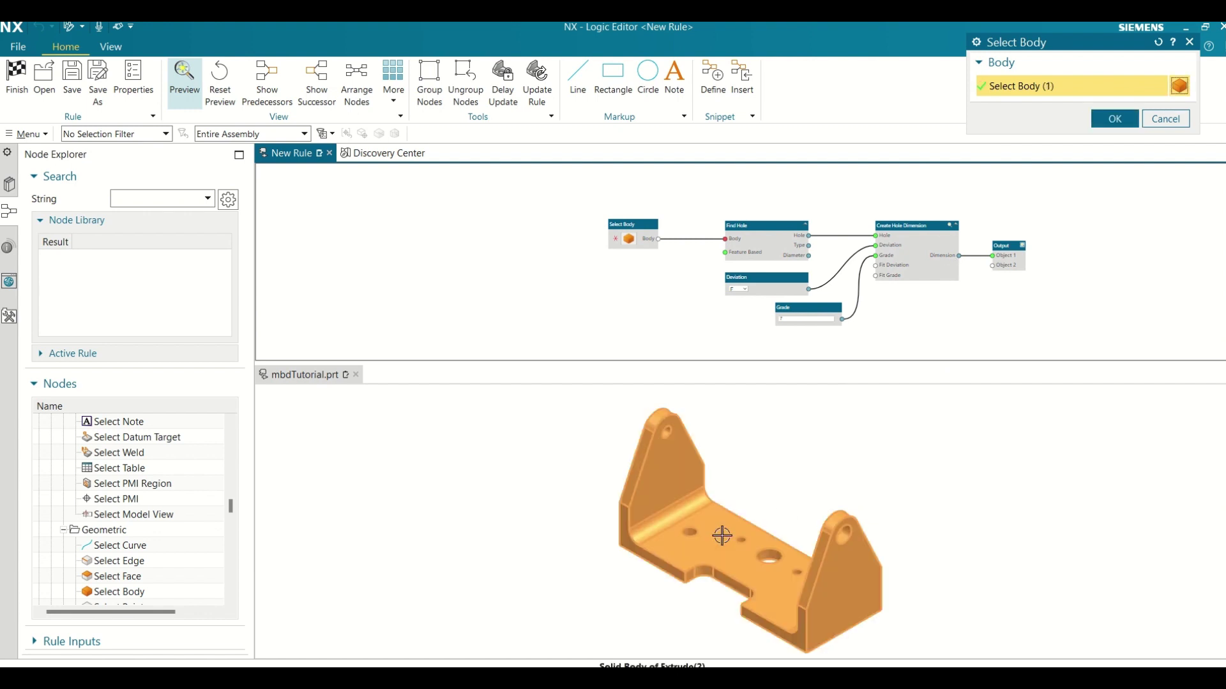
{"action": "left_click", "coordinate": [1114, 125]}
{"action": "mouse_move", "coordinate": [937, 452]}
{"action": "middle_mouse_down"}
{"action": "mouse_move", "coordinate": [911, 483]}
{"action": "mouse_move", "coordinate": [941, 470]}
{"action": "mouse_move", "coordinate": [930, 457]}
{"action": "middle_mouse_up"}
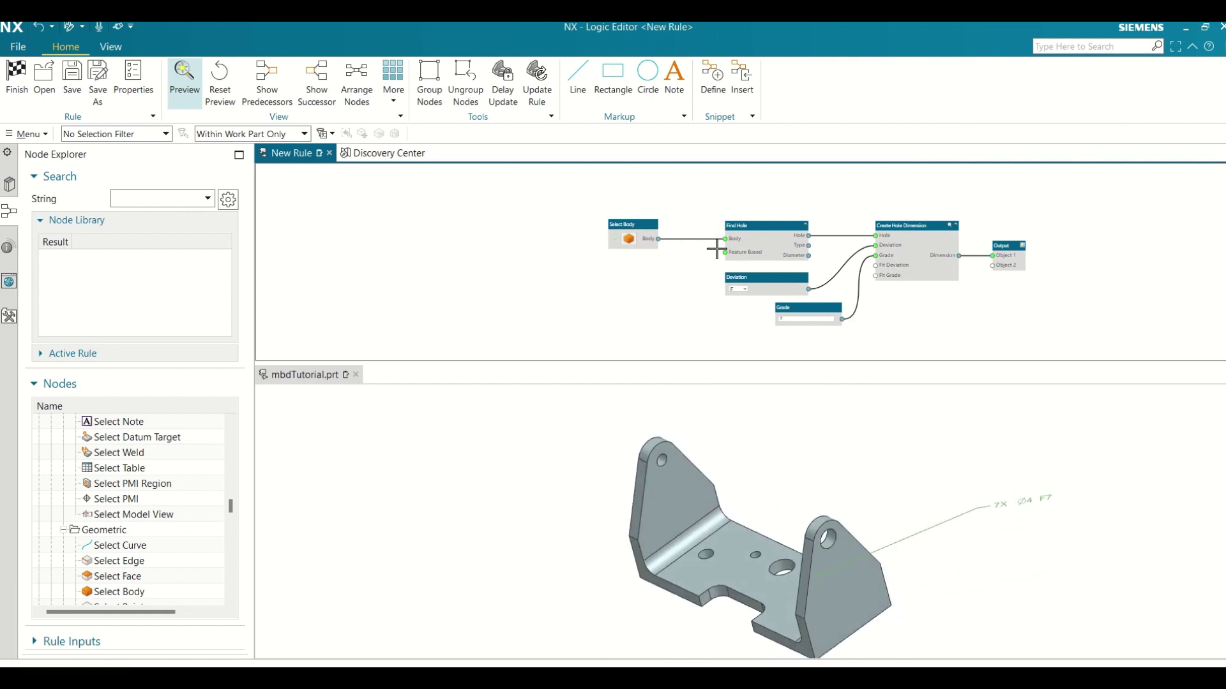
{"action": "mouse_move", "coordinate": [622, 59]}
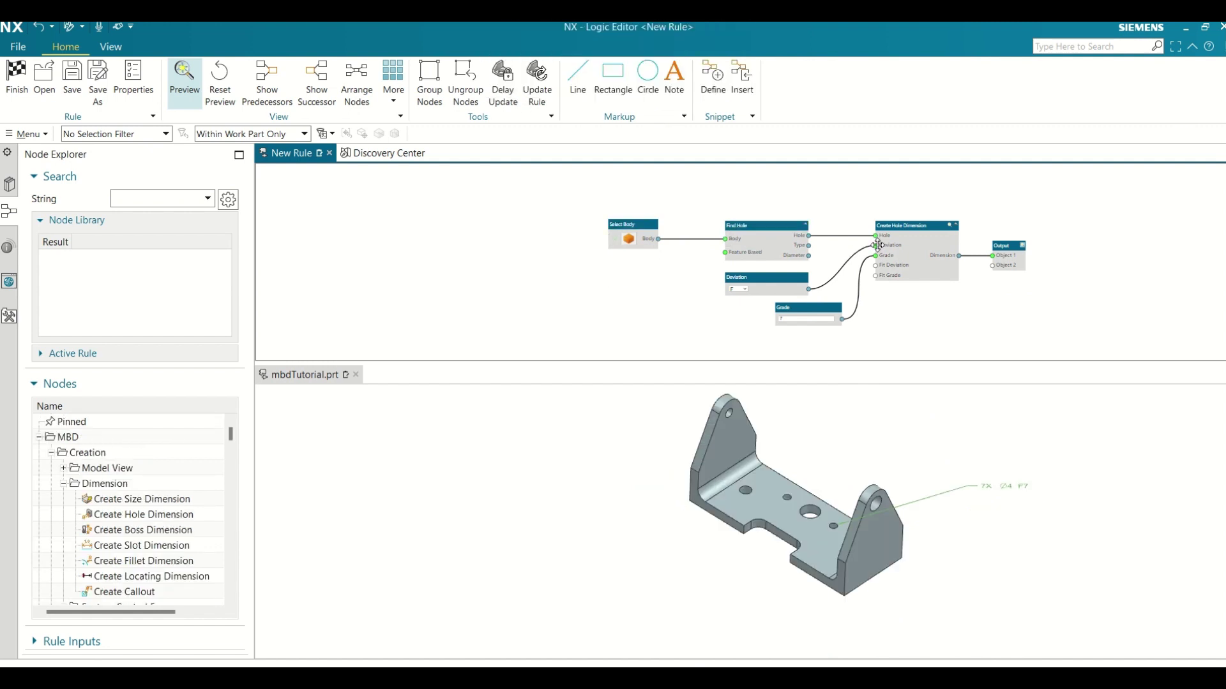
- Remove the Hole link to Create Hole Dimension and place a Group By node
{"action": "left_click", "coordinate": [849, 237]}
{"action": "key", "text": "Delete"}
{"action": "left_click", "coordinate": [463, 385]}
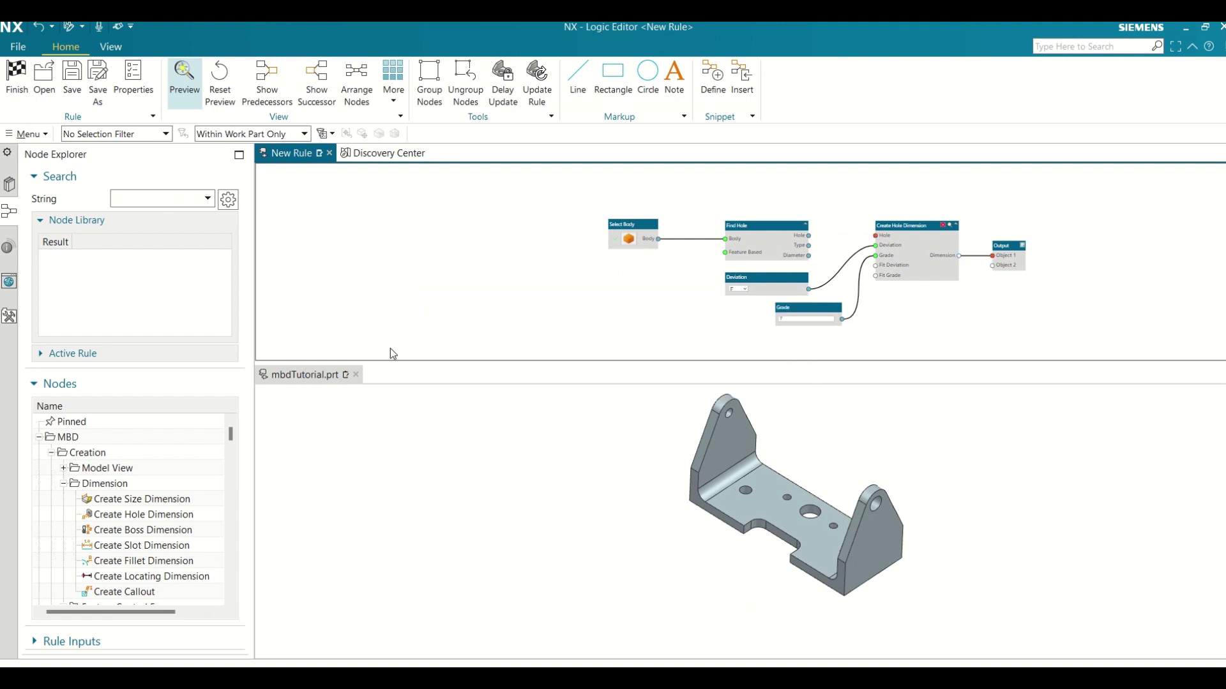
{"action": "left_click", "coordinate": [143, 199]}
{"action": "type", "text": "Grou"}
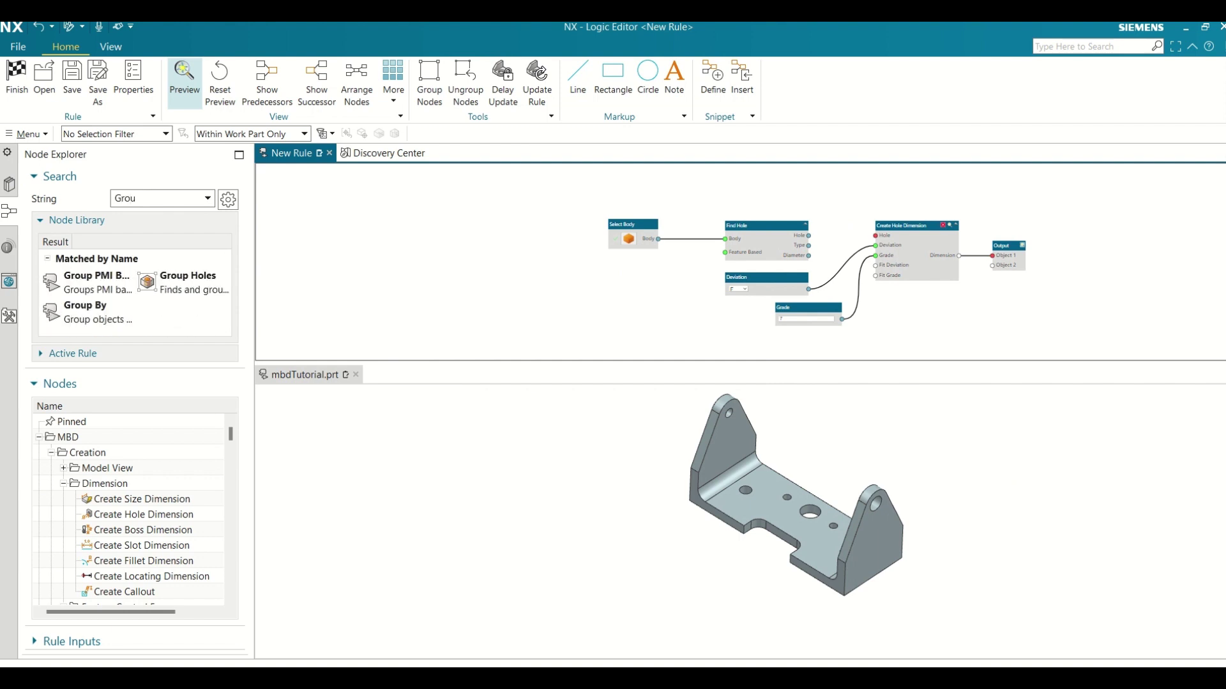
{"action": "left_click", "coordinate": [89, 312]}
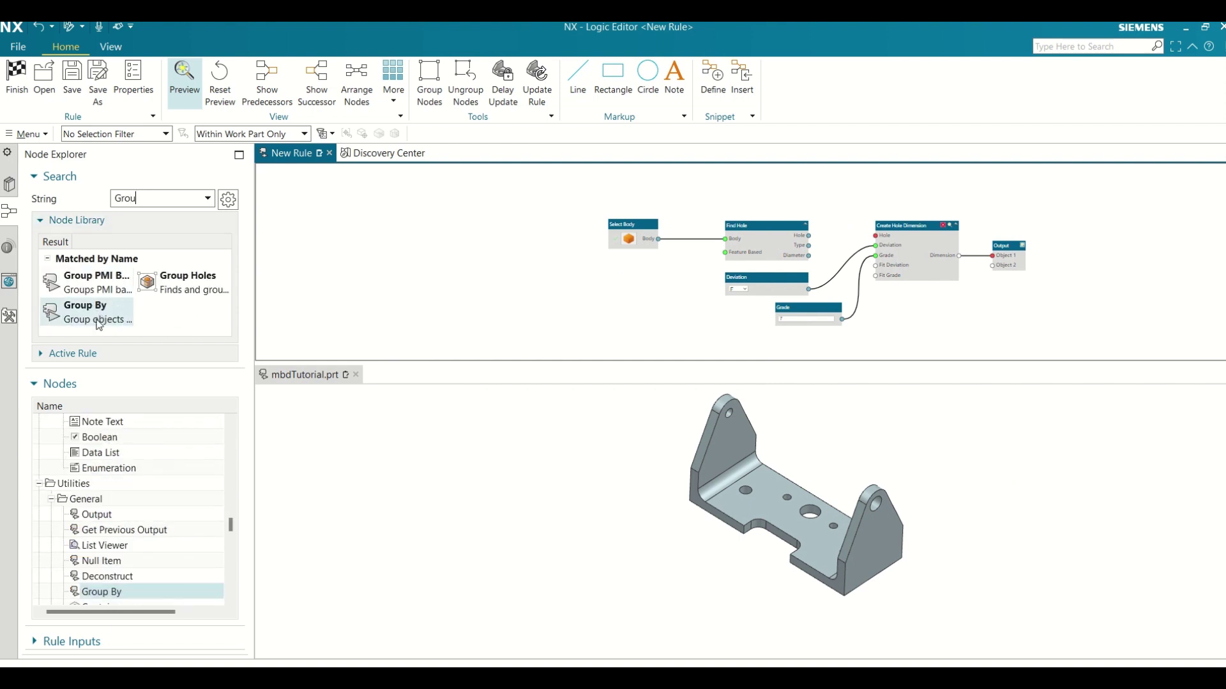
{"action": "left_click_drag", "start_coordinate": [142, 591], "coordinate": [797, 174]}
- Wire Hole to List, Diameter to Pattern 1, and Grouped List to Create Hole Dimension's Hole
{"action": "left_click_drag", "start_coordinate": [809, 236], "coordinate": [795, 185]}
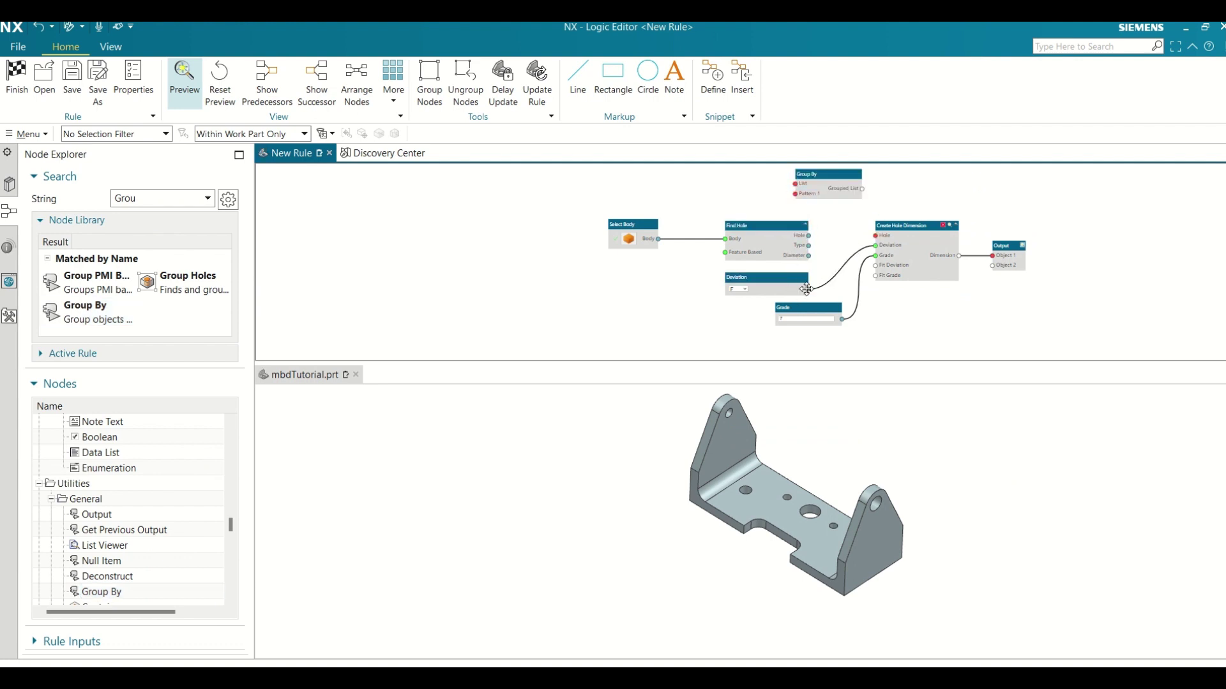
{"action": "left_click_drag", "start_coordinate": [809, 236], "coordinate": [795, 185]}
{"action": "left_click_drag", "start_coordinate": [808, 256], "coordinate": [794, 198]}
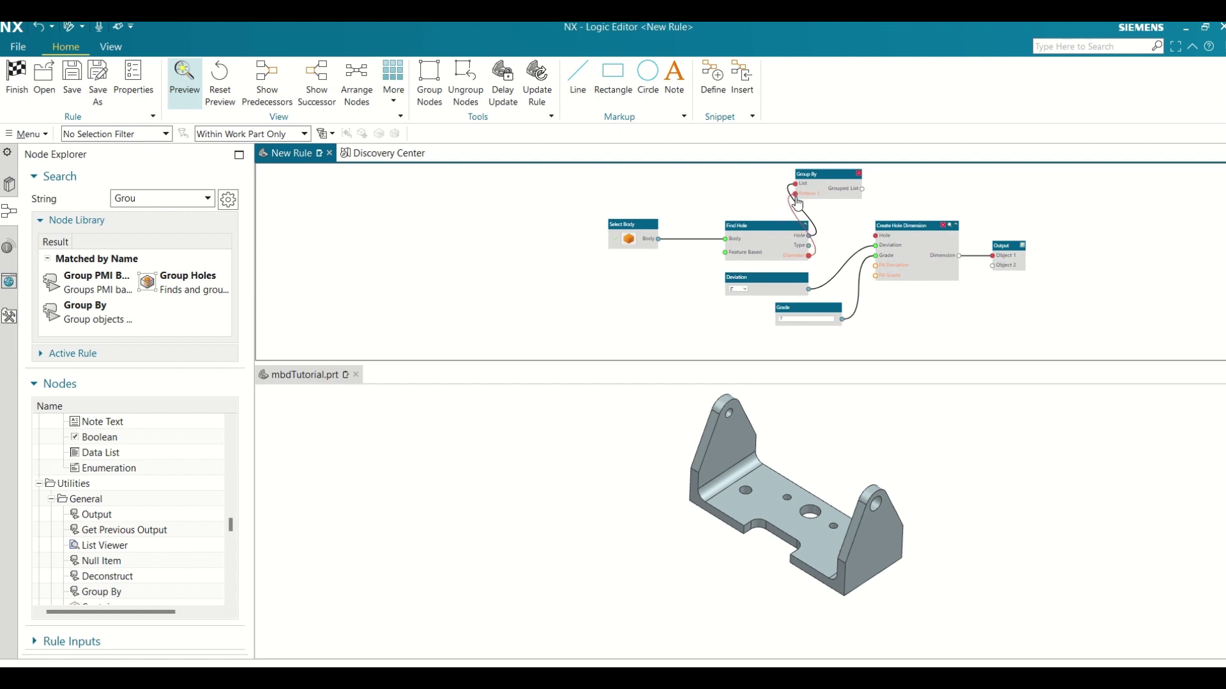
{"action": "left_click_drag", "start_coordinate": [796, 201], "coordinate": [877, 241]}
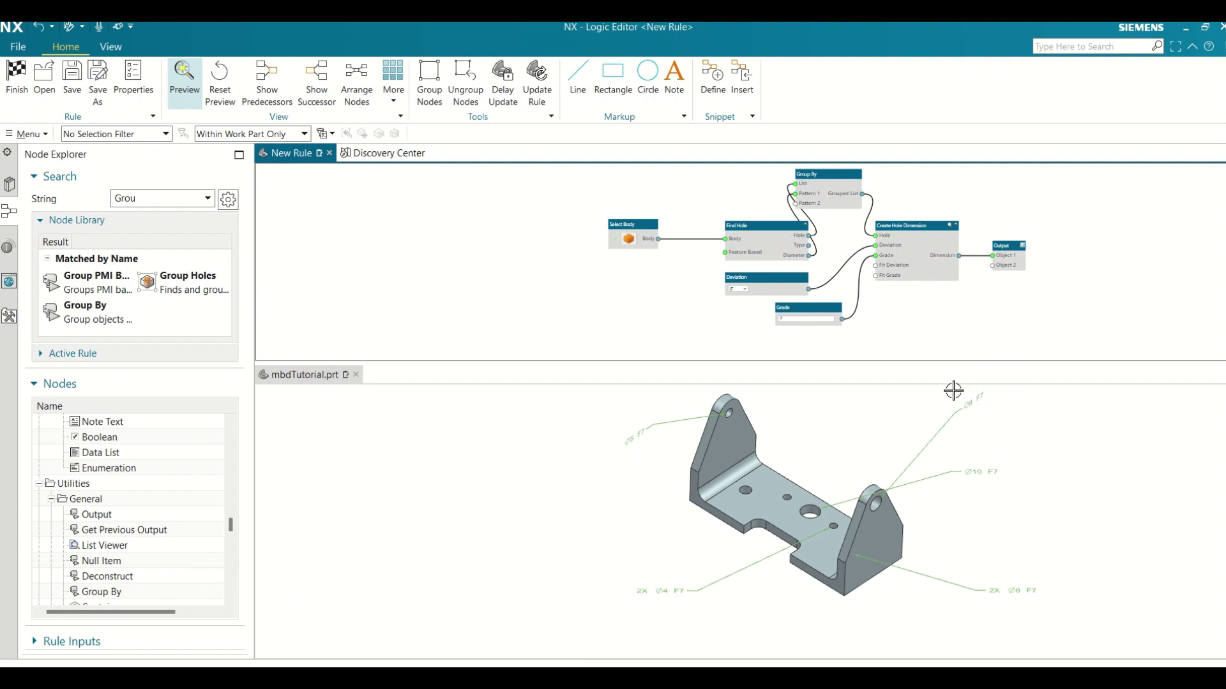
- Finish the rule with Yes - Save and Finish
{"action": "left_click", "coordinate": [11, 87]}
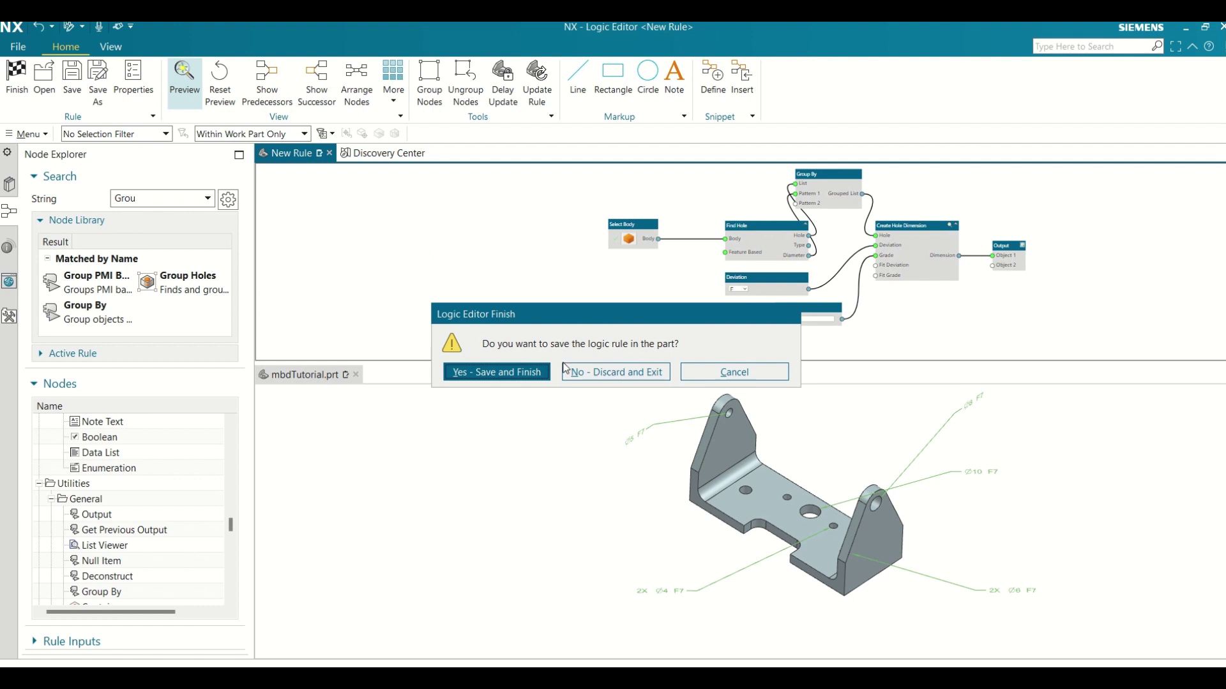
{"action": "left_click", "coordinate": [505, 382]}
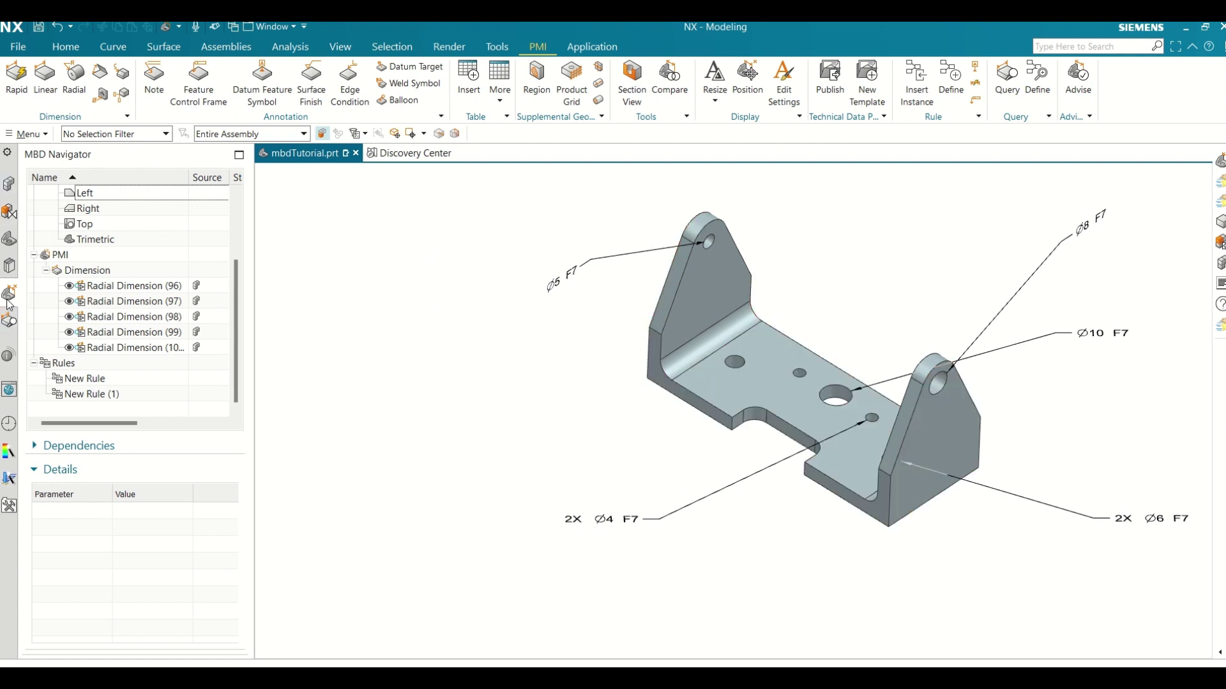
{"action": "scroll", "coordinate": [104, 295], "scroll_direction": "up", "scroll_amount": 2}
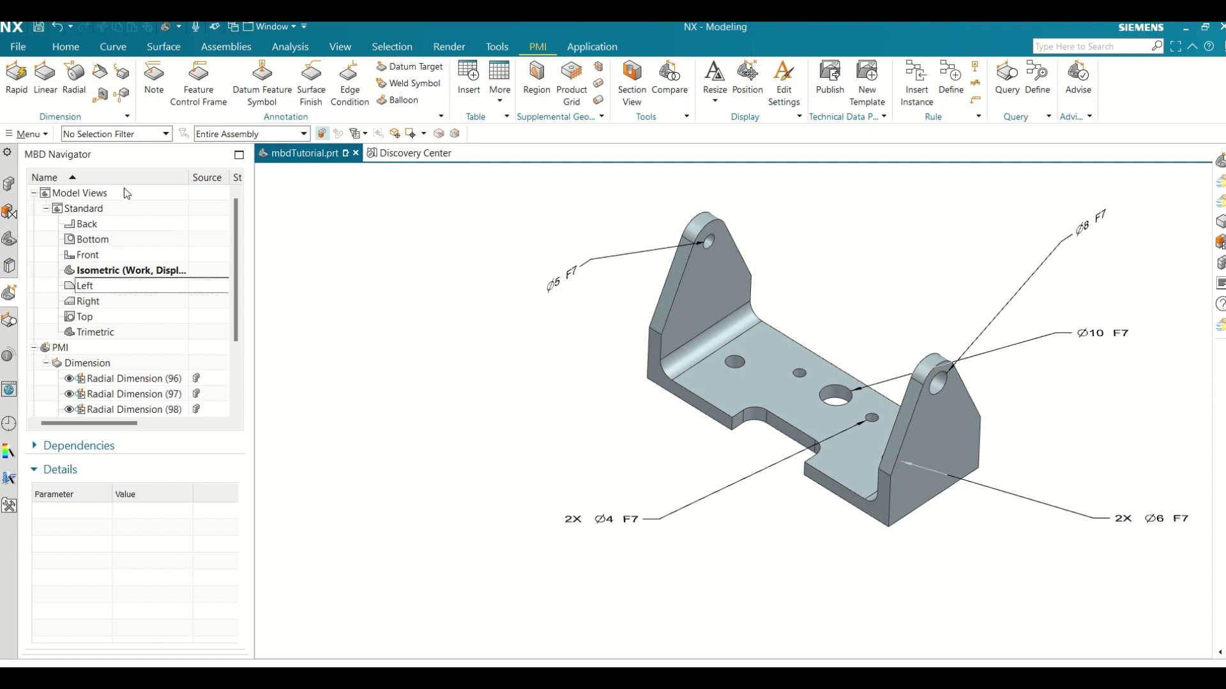
- Review New Rule (1)'s Select Body and Deviation inputs in the MBD Navigator Details
{"action": "scroll", "coordinate": [132, 325], "scroll_direction": "down", "scroll_amount": 2}
{"action": "left_click", "coordinate": [93, 396]}
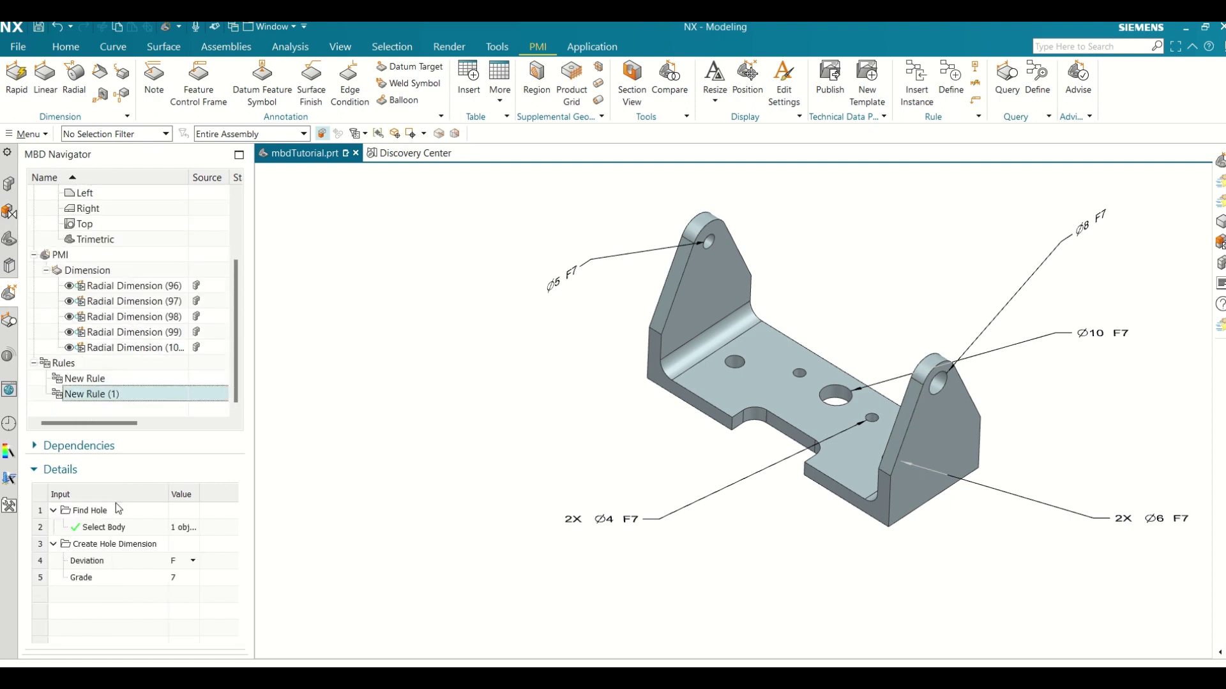
{"action": "left_click", "coordinate": [146, 530]}
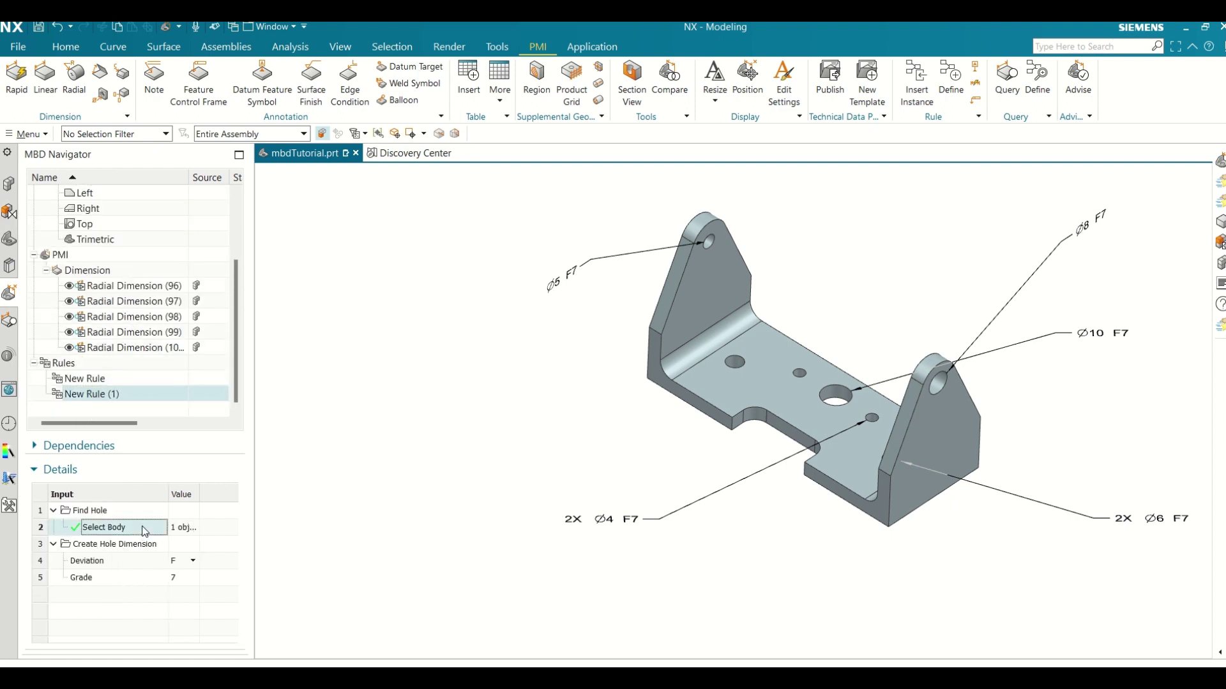
{"action": "left_click", "coordinate": [187, 562]}
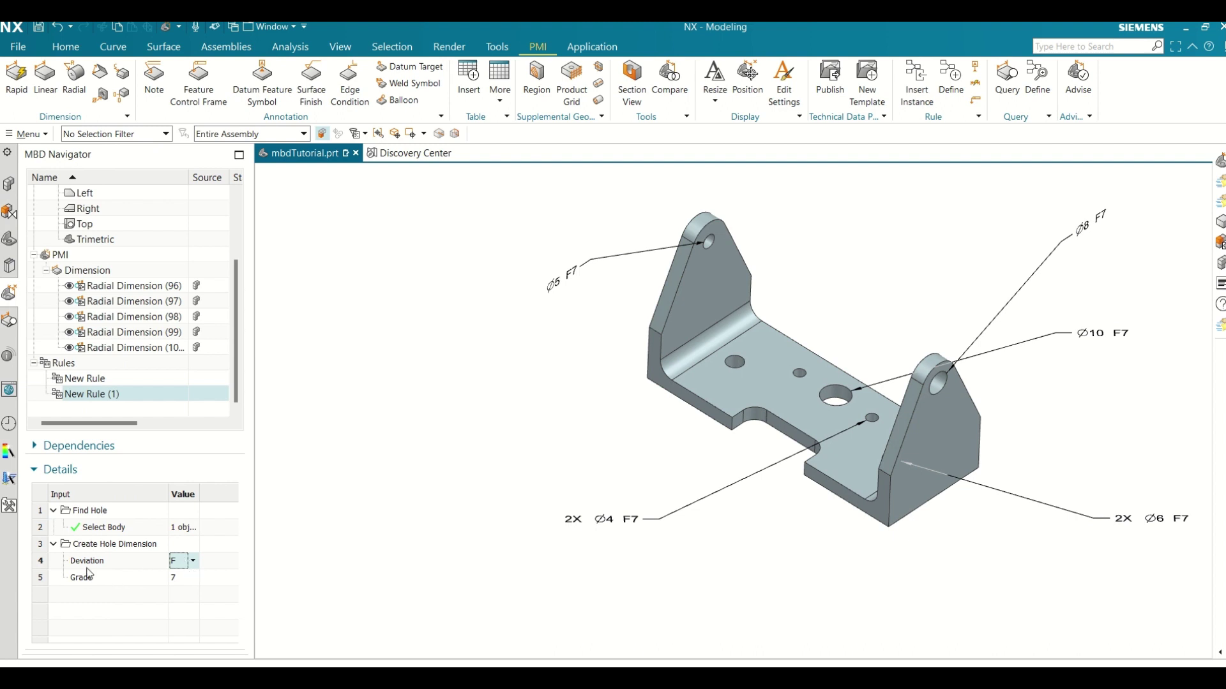